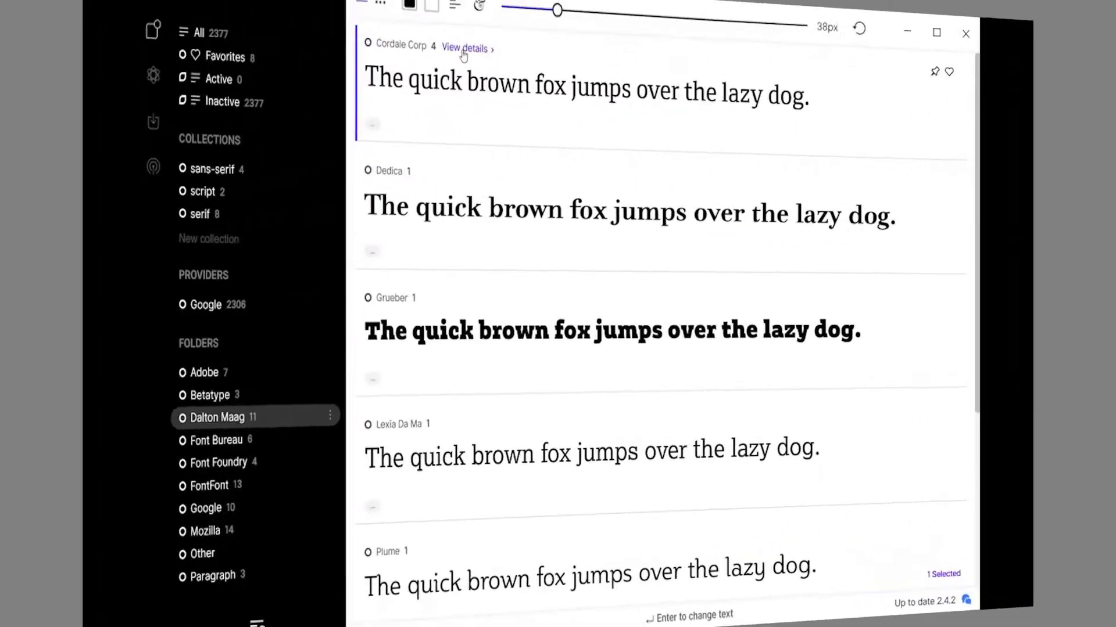
- View the details of the Cordale Corp family, look through its glyph set and return to the Dalton Maag font list
left_click(514, 24)
left_click(455, 133)
left_click_drag(1046, 87, 1049, 244)
scroll(784, 465, "down", 20)
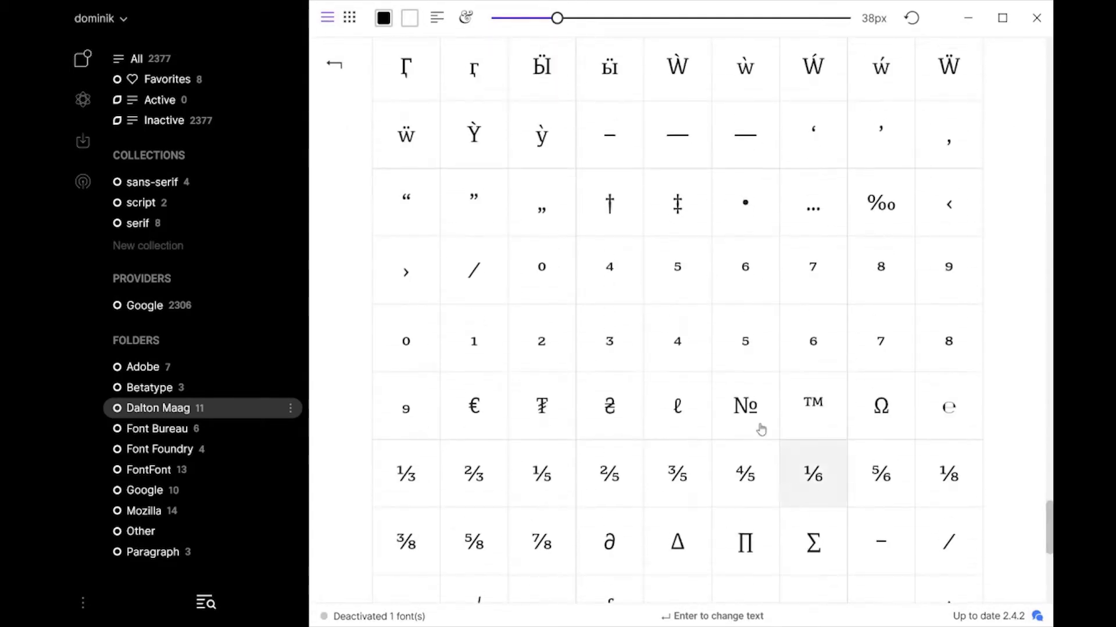
left_click(349, 199)
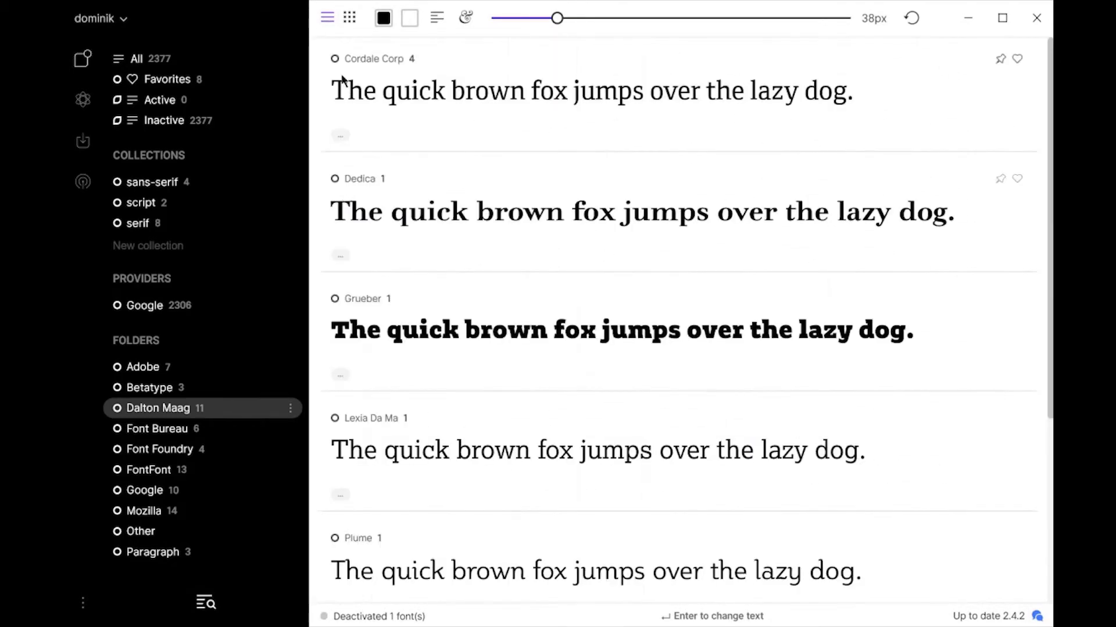
- Activate the Cordale Corp and Grueber font families and mark Grueber as a favorite
left_click(335, 59)
left_click(481, 338)
left_click(334, 298)
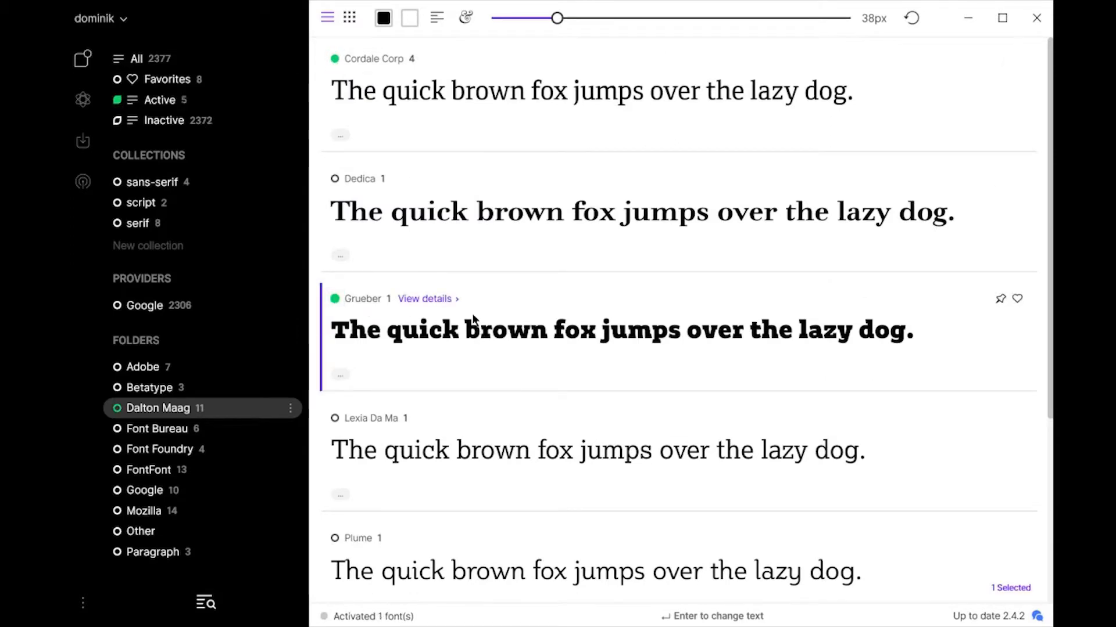
left_click(1016, 298)
- Create a collection named "poster design" and add the Grueber and Cordale Corp families to it
left_click(169, 246)
type("poster design")
key("Return")
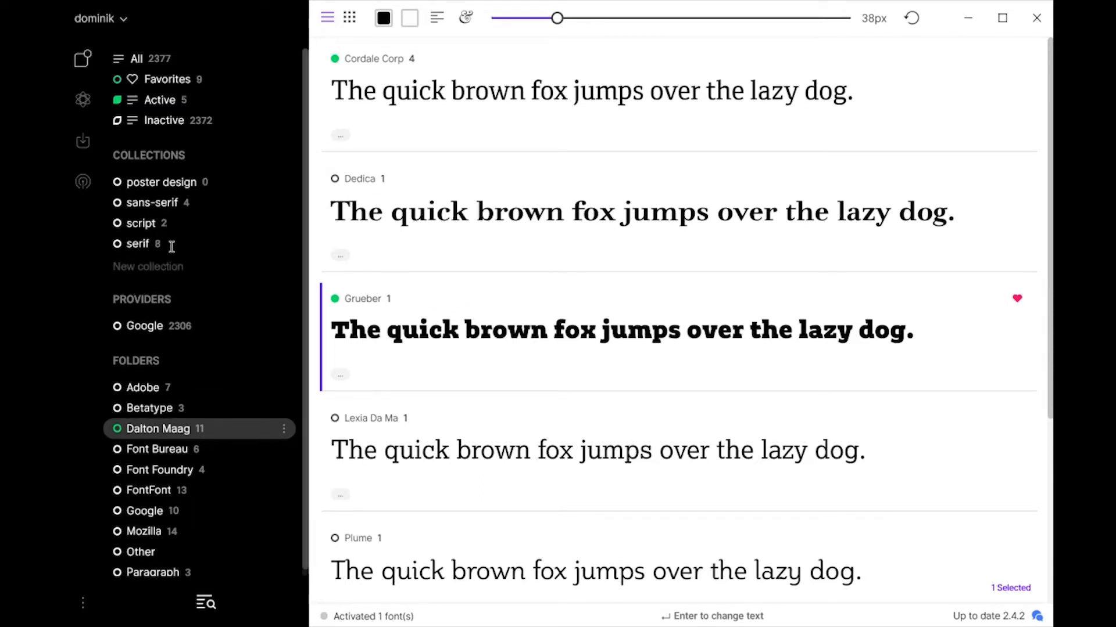
left_click_drag(351, 334, 239, 189)
left_click_drag(347, 105, 249, 187)
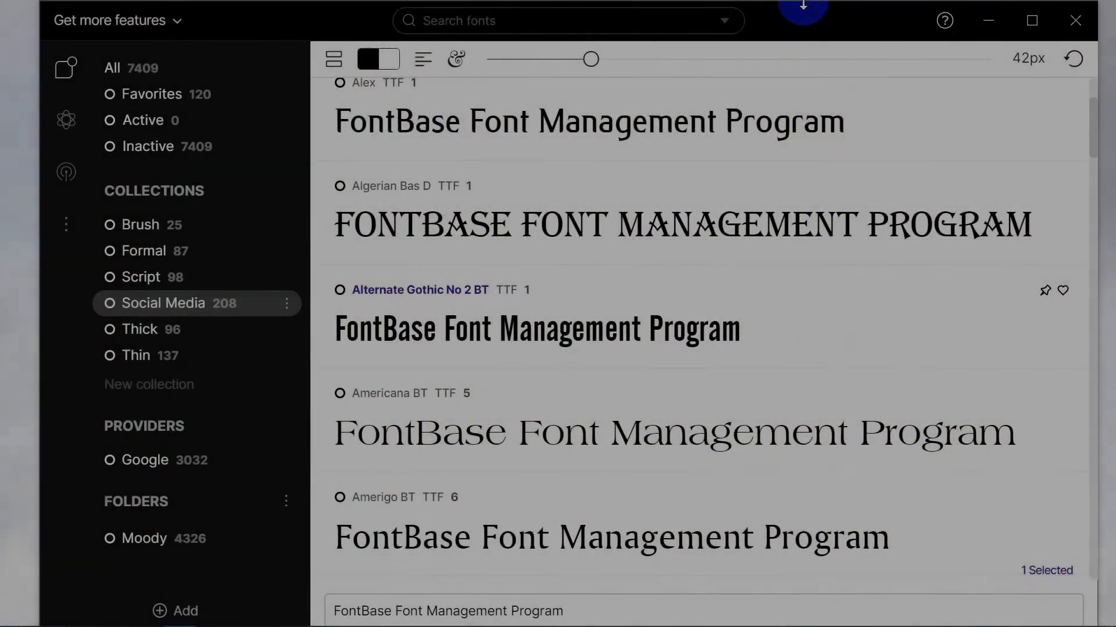
- Switch to Google Chrome and look over the FontBase home page at fontba.se
mouse_move(803, 4)
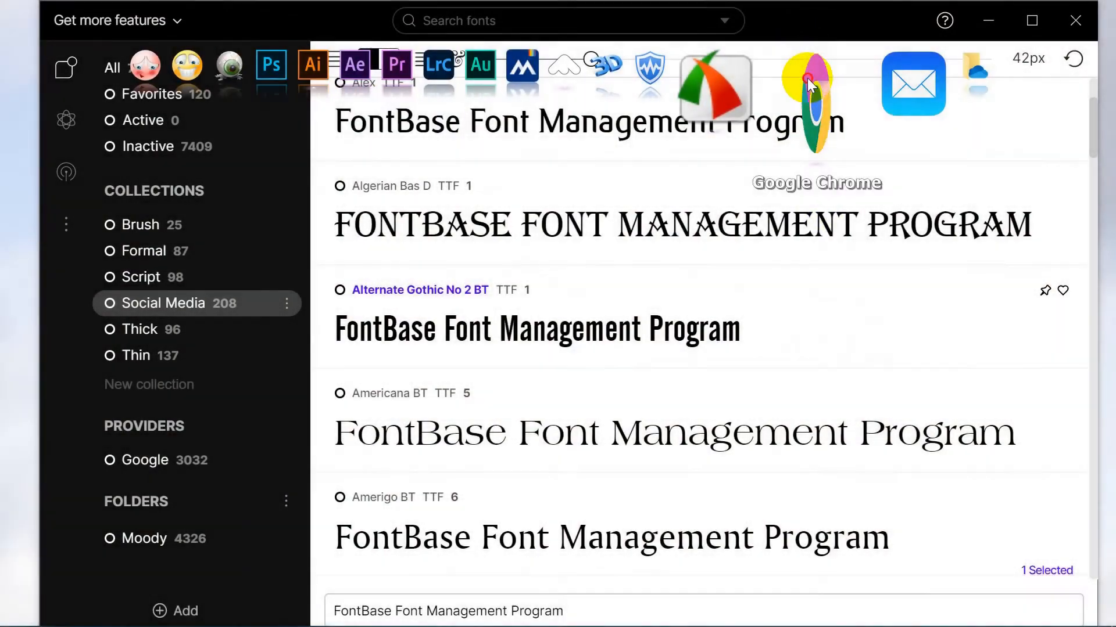
left_click(811, 67)
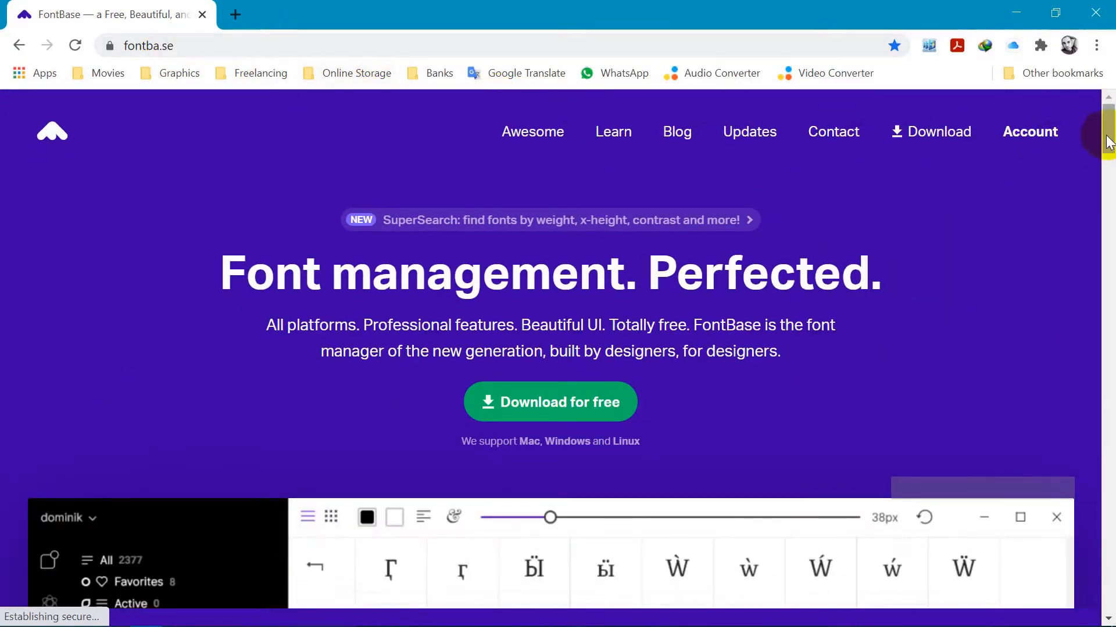
left_click_drag(1109, 136, 1109, 178)
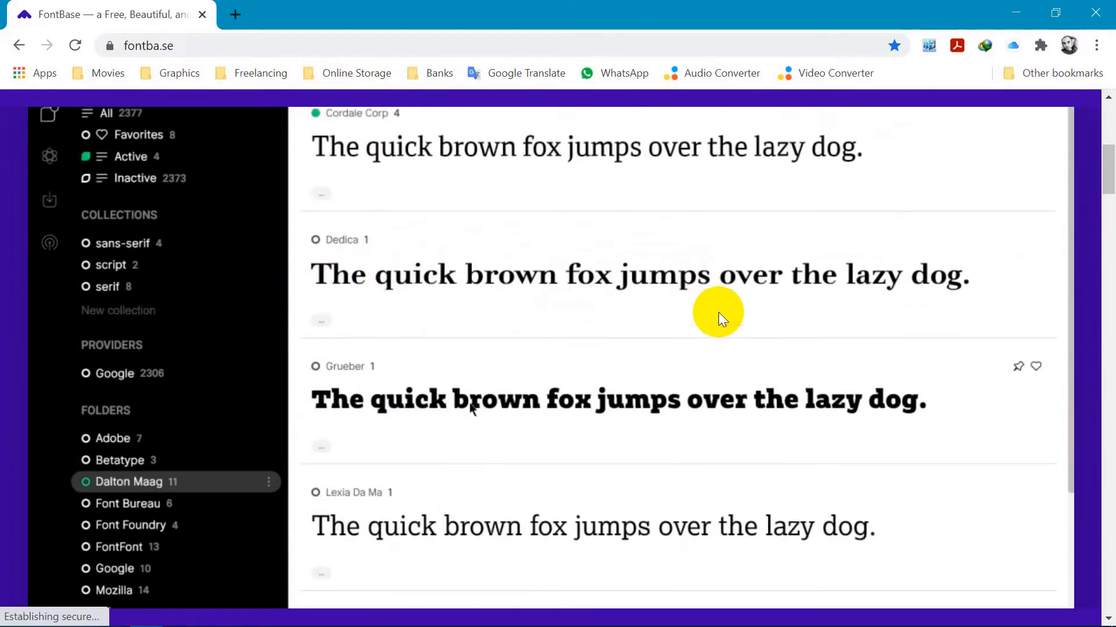
scroll(719, 312, "up", 6)
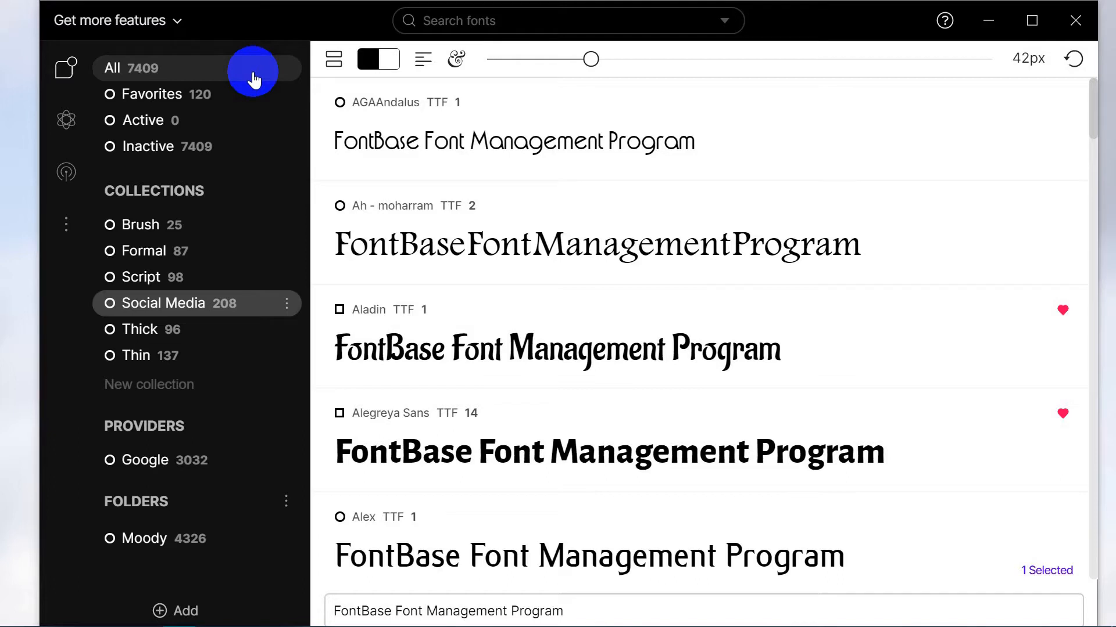
- Review the favorite fonts, and mark Hacen Promoter Md as a favorite from the list of all fonts
left_click(224, 101)
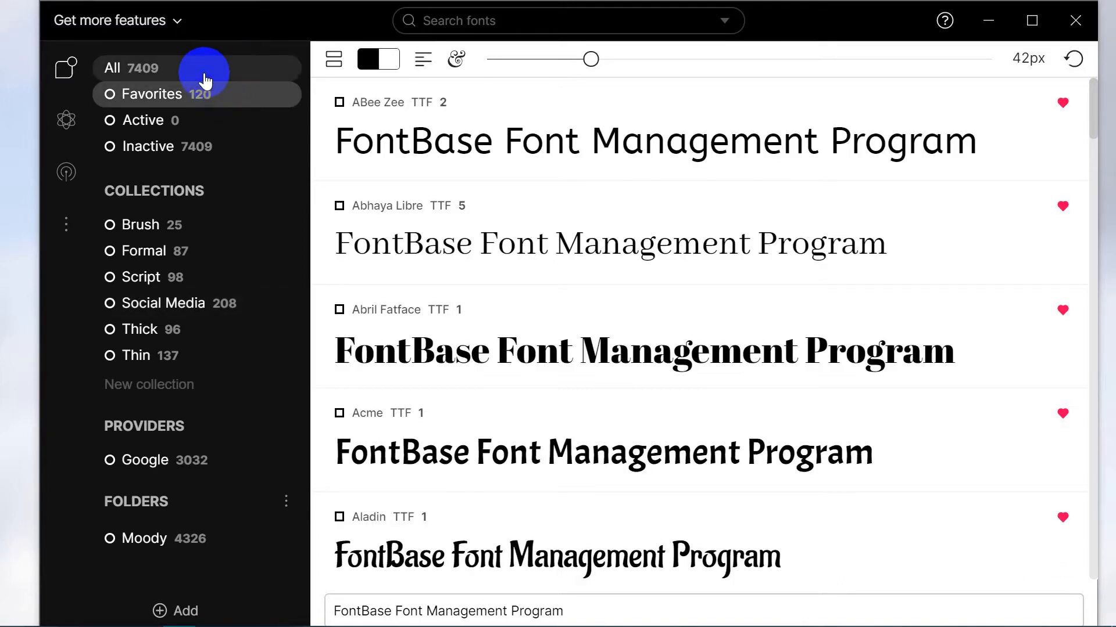
left_click(204, 75)
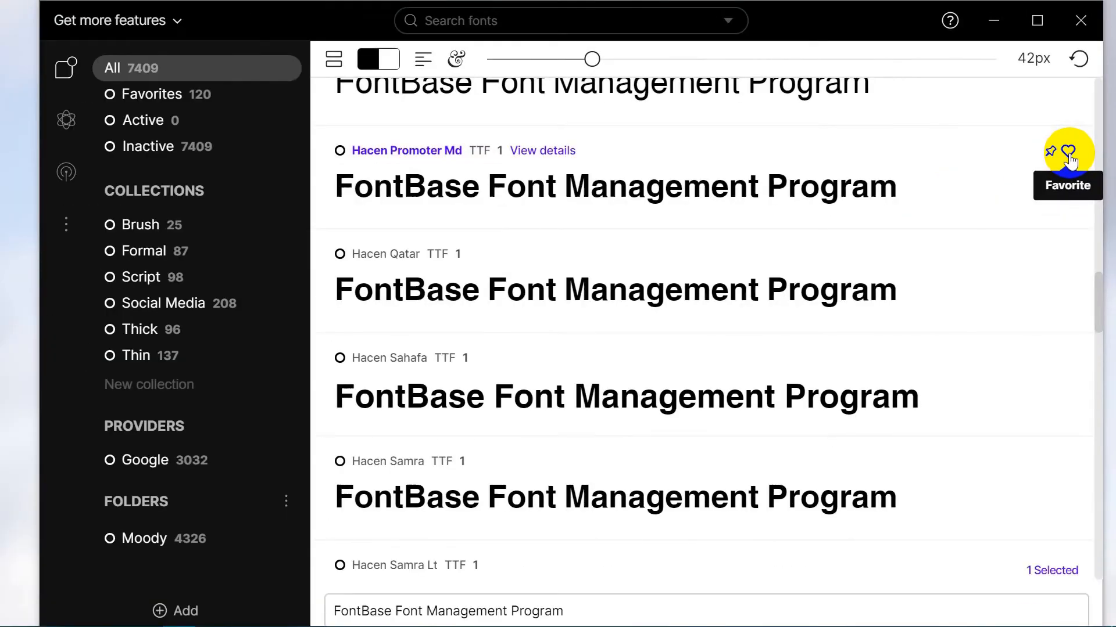
left_click(1068, 152)
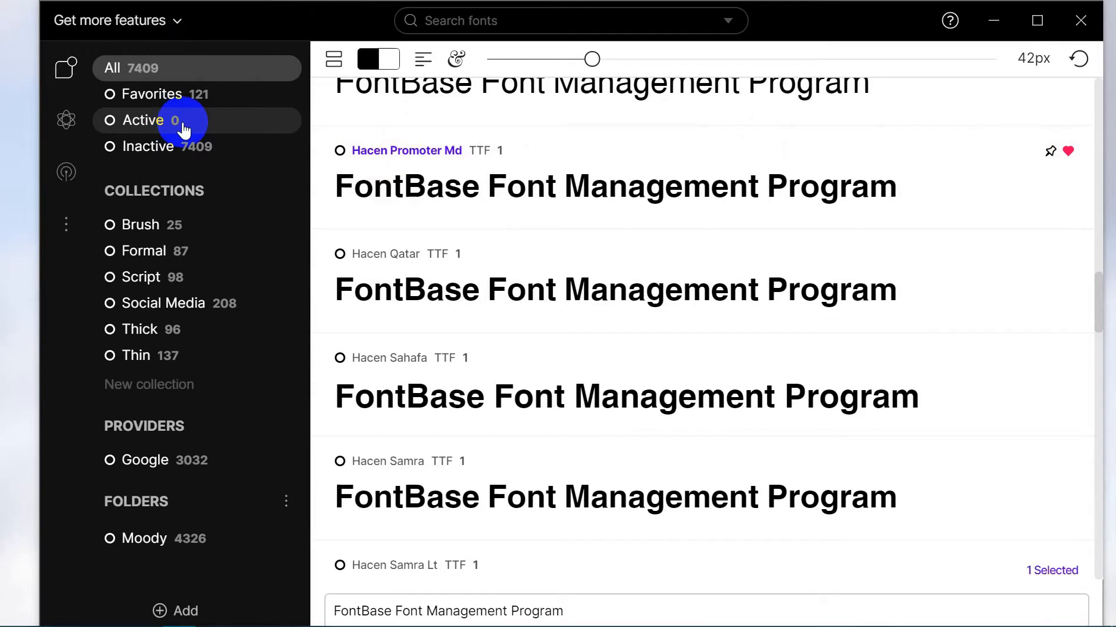
- Activate the Hacen Promoter Md font and deactivate it again
left_click(340, 254)
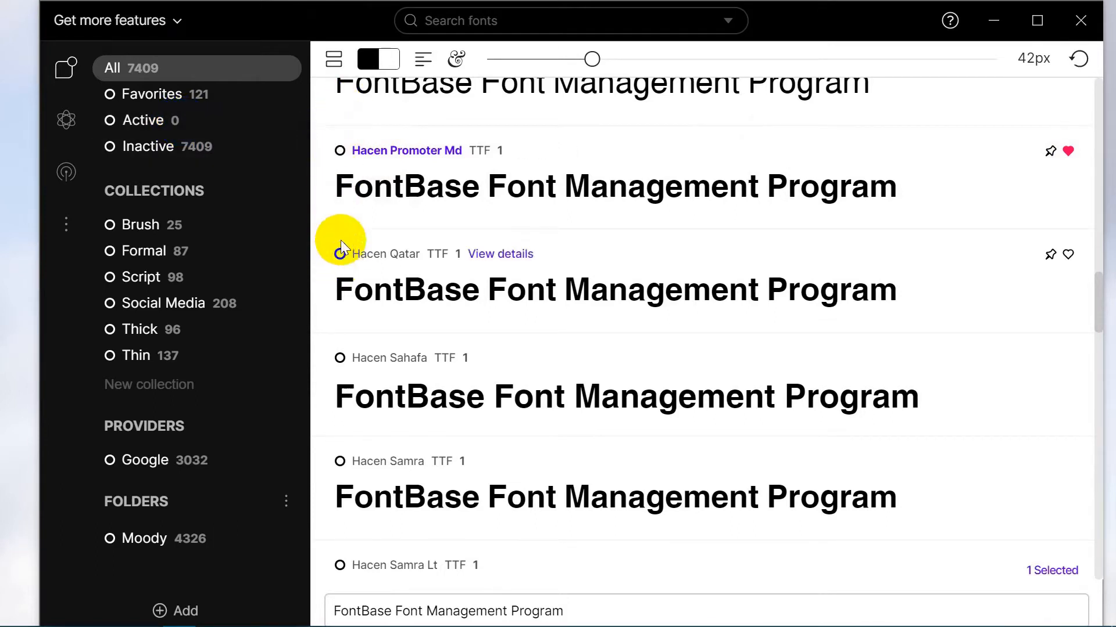
left_click(340, 151)
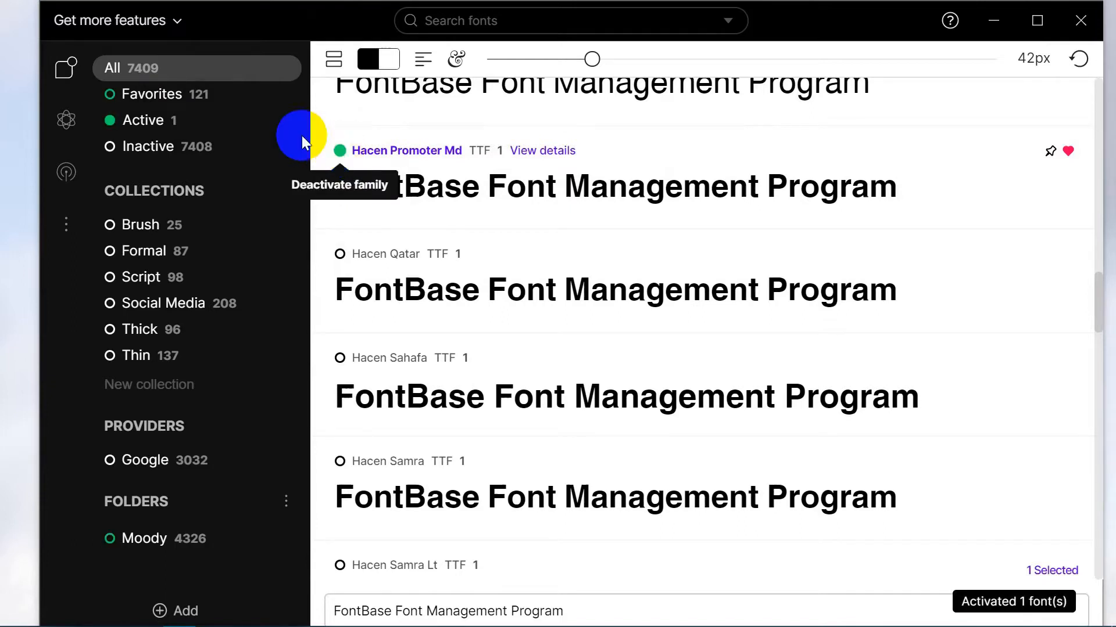
left_click(133, 123)
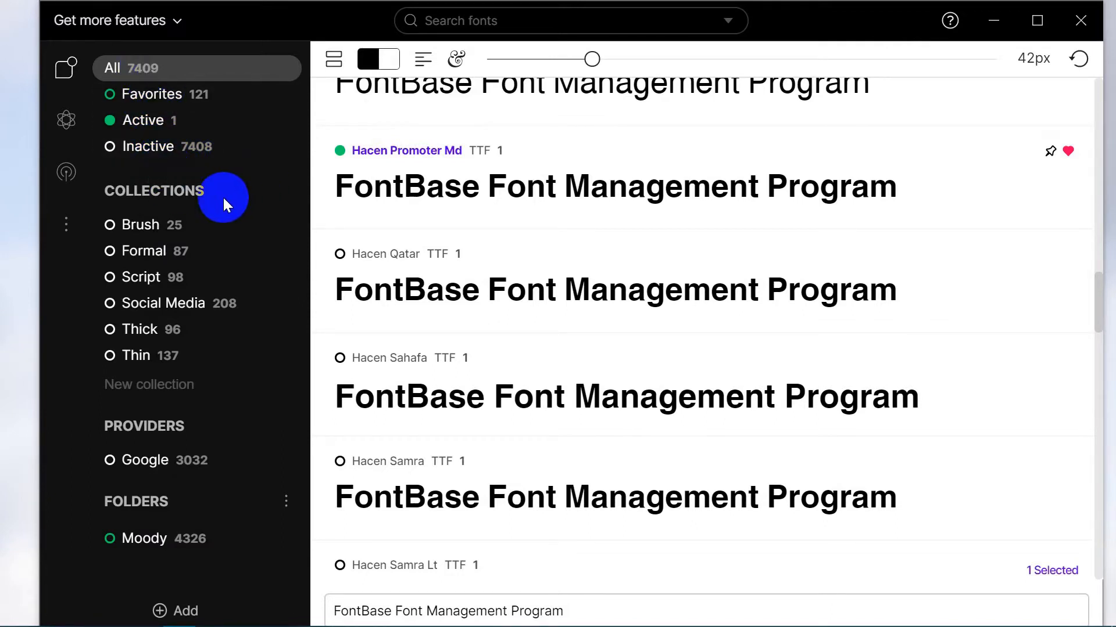
left_click(340, 151)
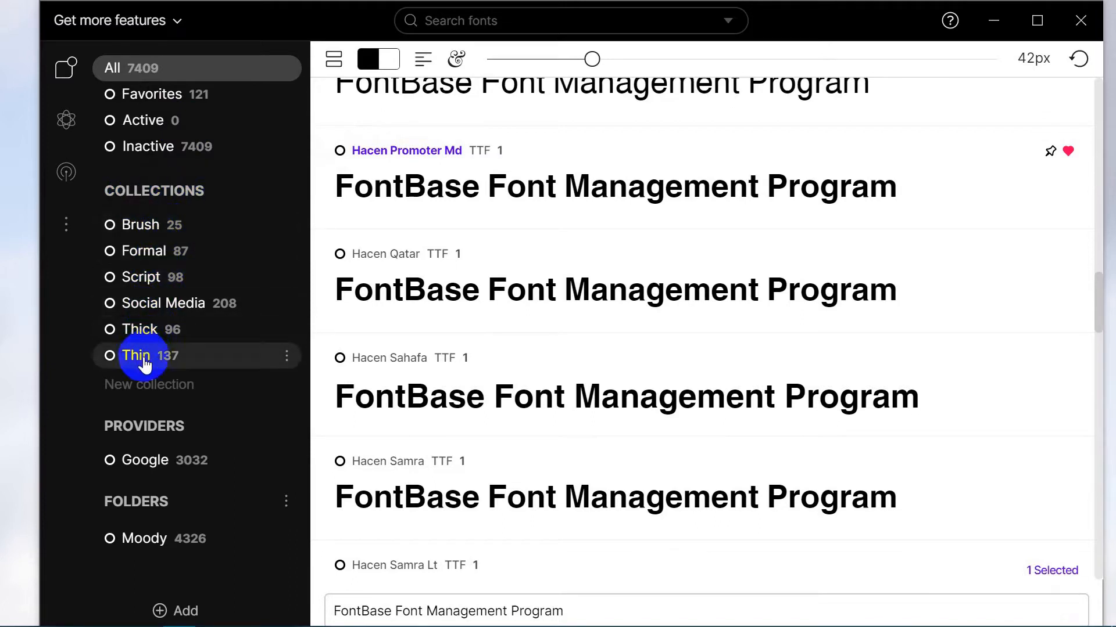
- Browse the font previews in the Brush collection
left_click(176, 231)
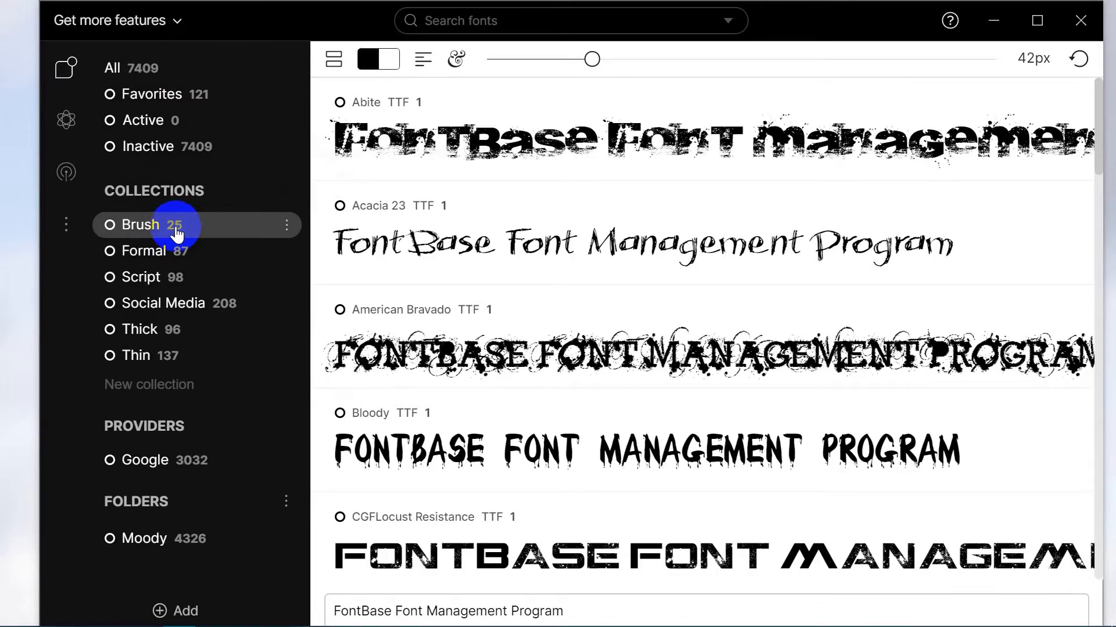
scroll(526, 220, "down", 2)
scroll(532, 211, "down", 5)
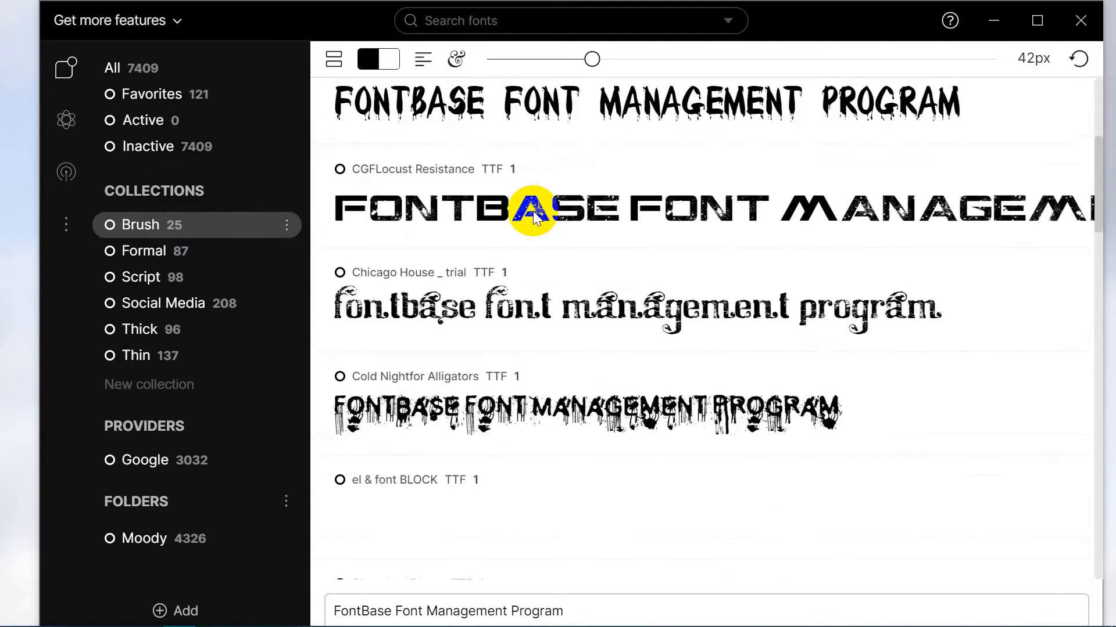
scroll(532, 210, "down", 3)
scroll(532, 211, "down", 2)
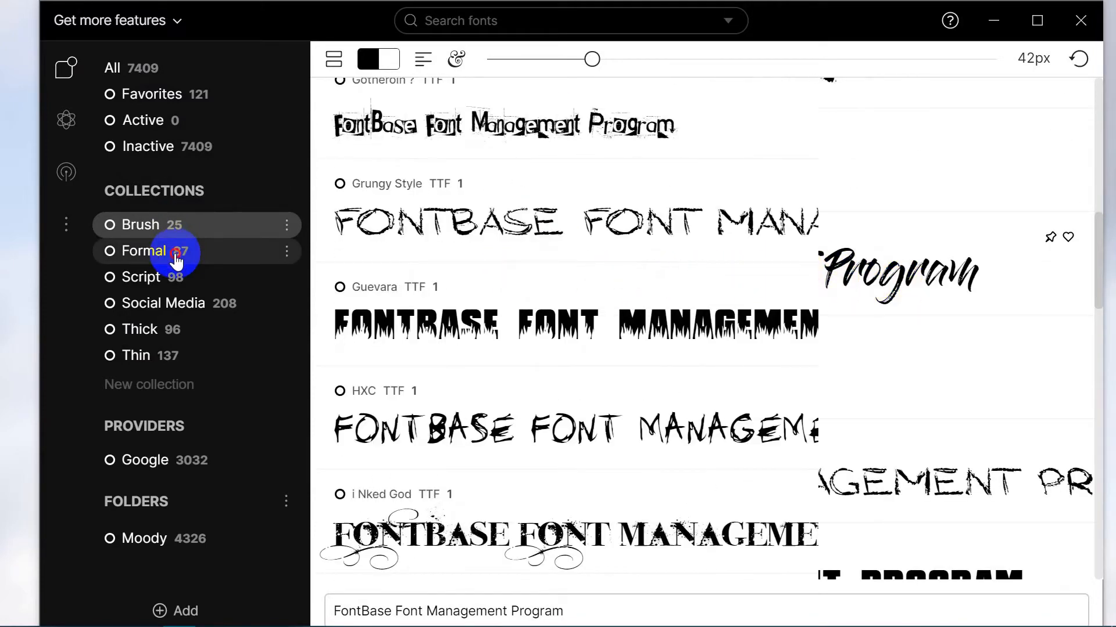
- Browse the font previews in the Formal collection
left_click(184, 254)
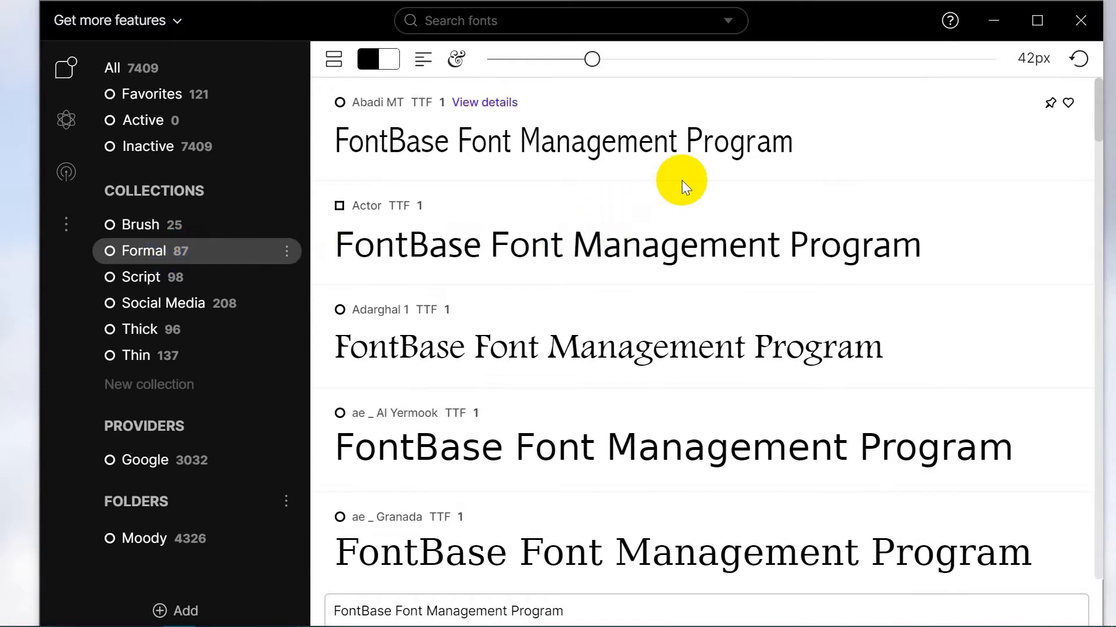
scroll(682, 180, "down", 3)
scroll(682, 180, "down", 3)
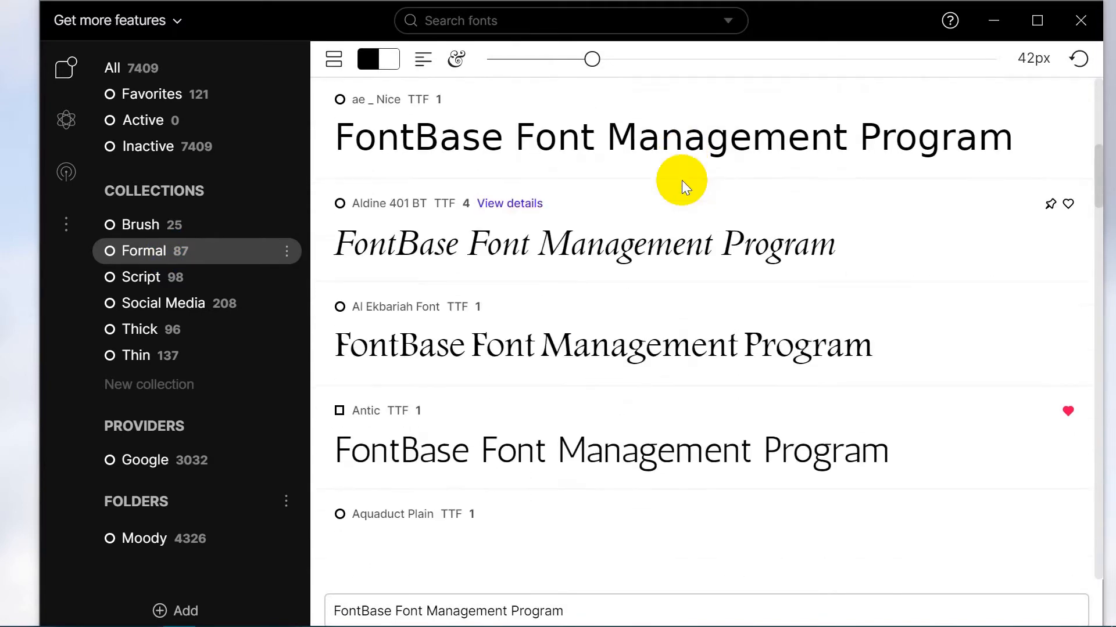
scroll(681, 180, "down", 3)
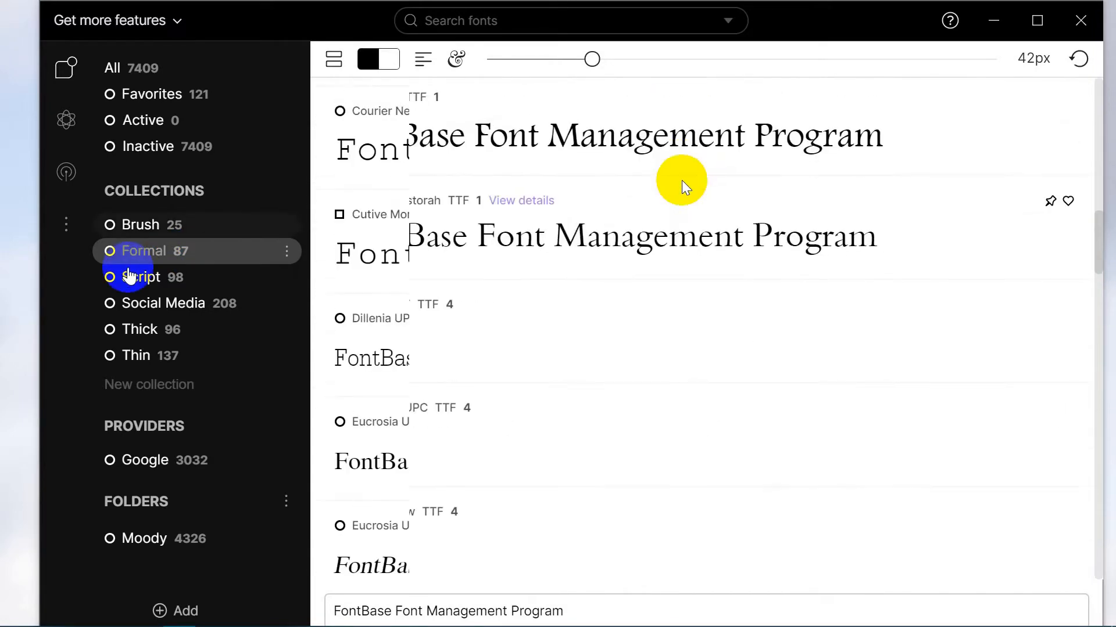
- Browse the font previews in the Script collection
left_click(152, 277)
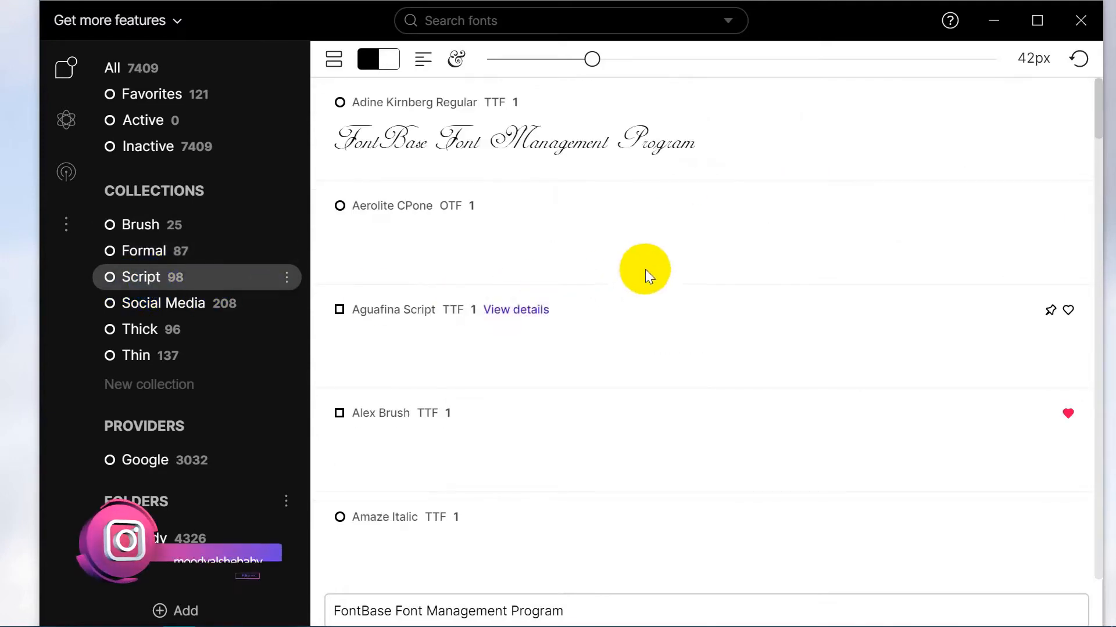
scroll(664, 261, "down", 3)
scroll(663, 262, "down", 8)
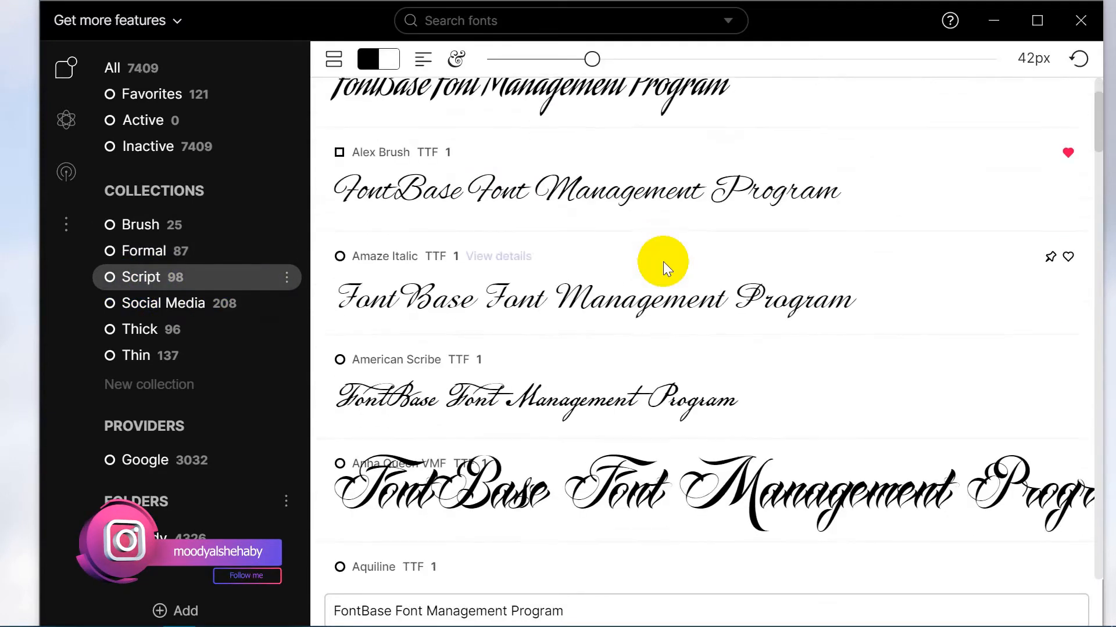
scroll(664, 262, "down", 9)
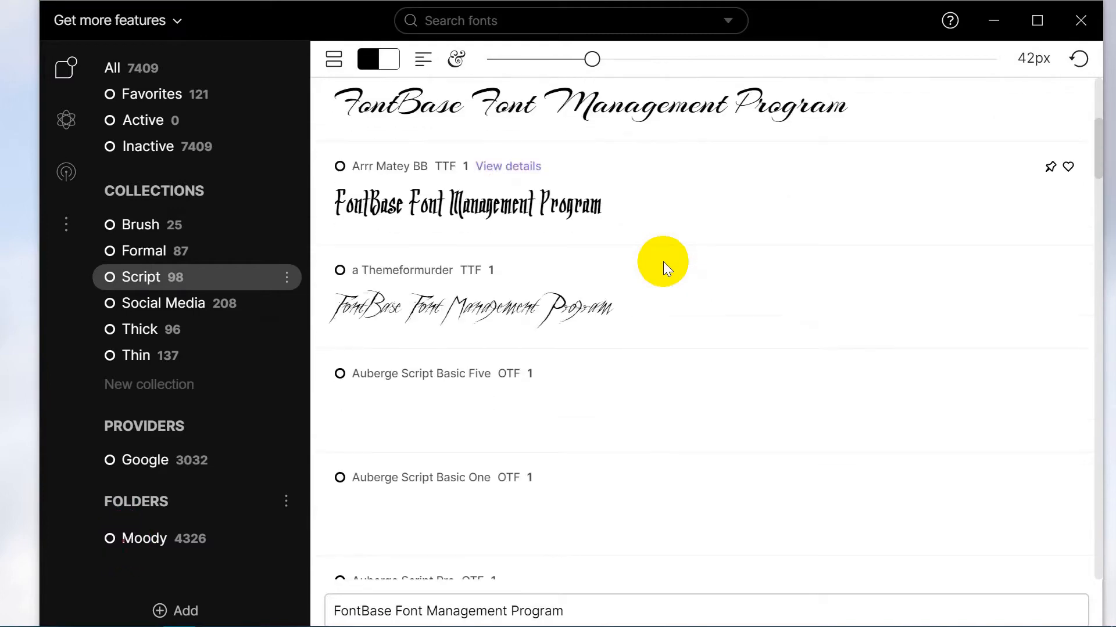
- Browse the font previews in the Social Media collection
left_click(191, 308)
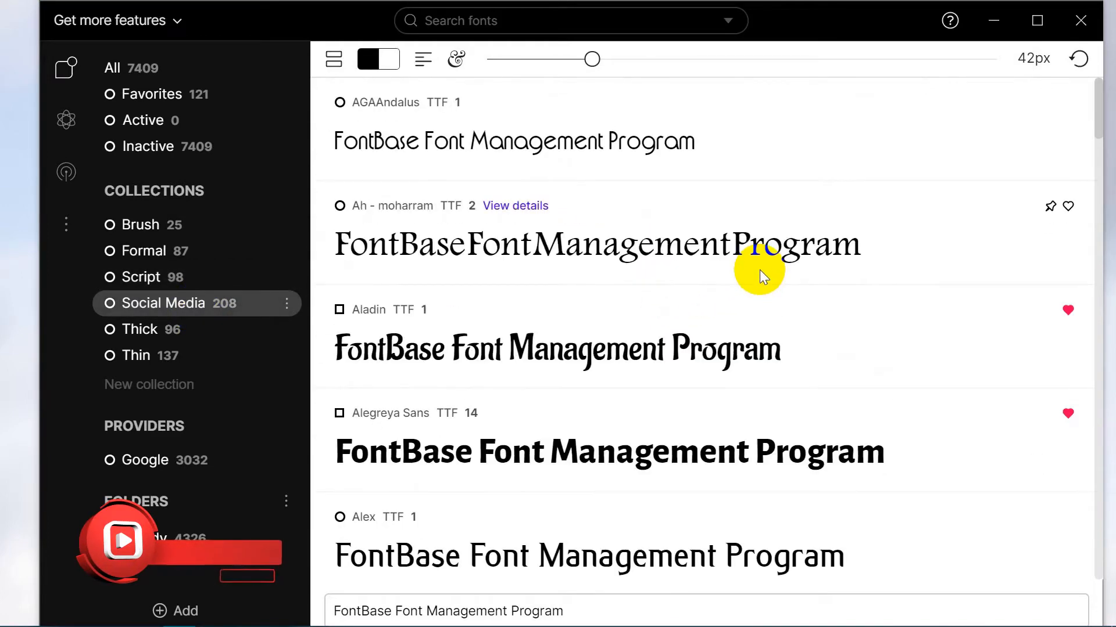
scroll(759, 270, "down", 3)
scroll(759, 270, "down", 9)
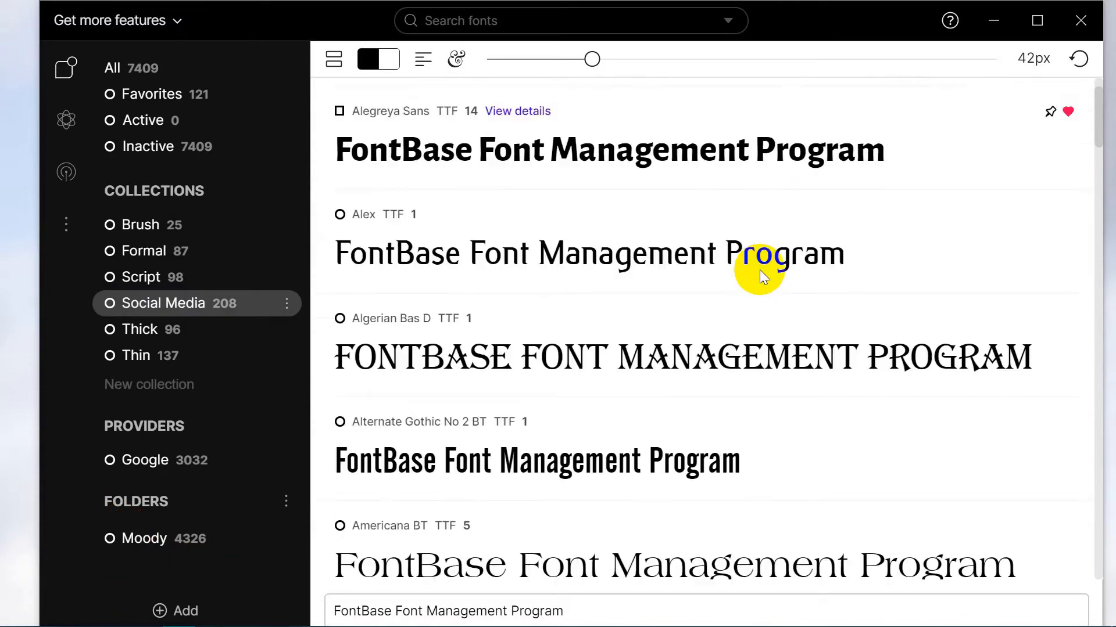
scroll(759, 269, "down", 10)
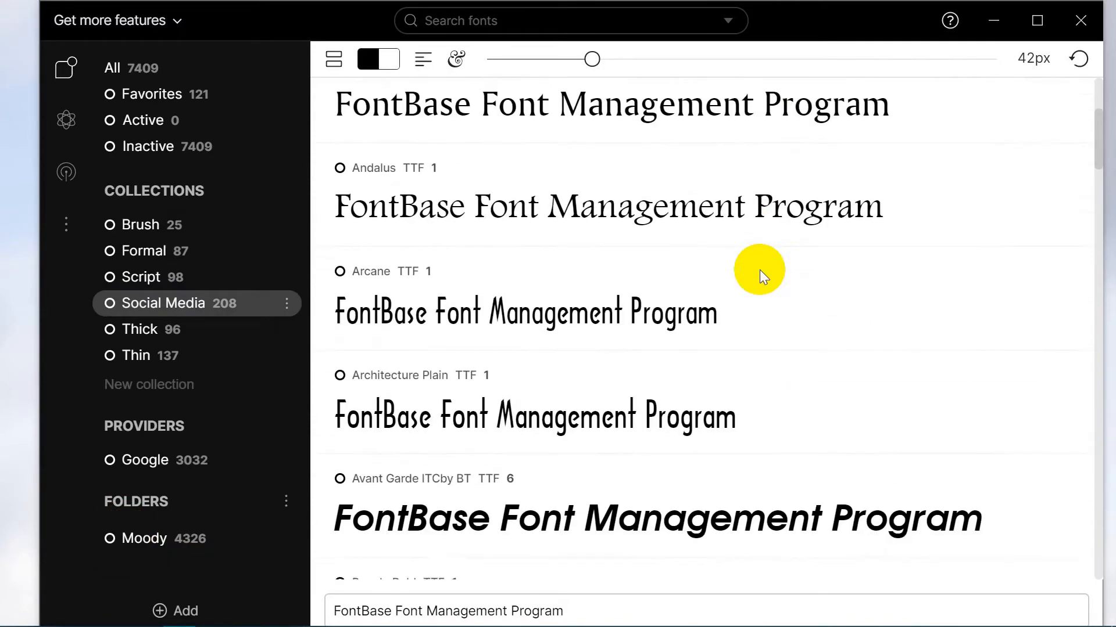
scroll(758, 269, "down", 6)
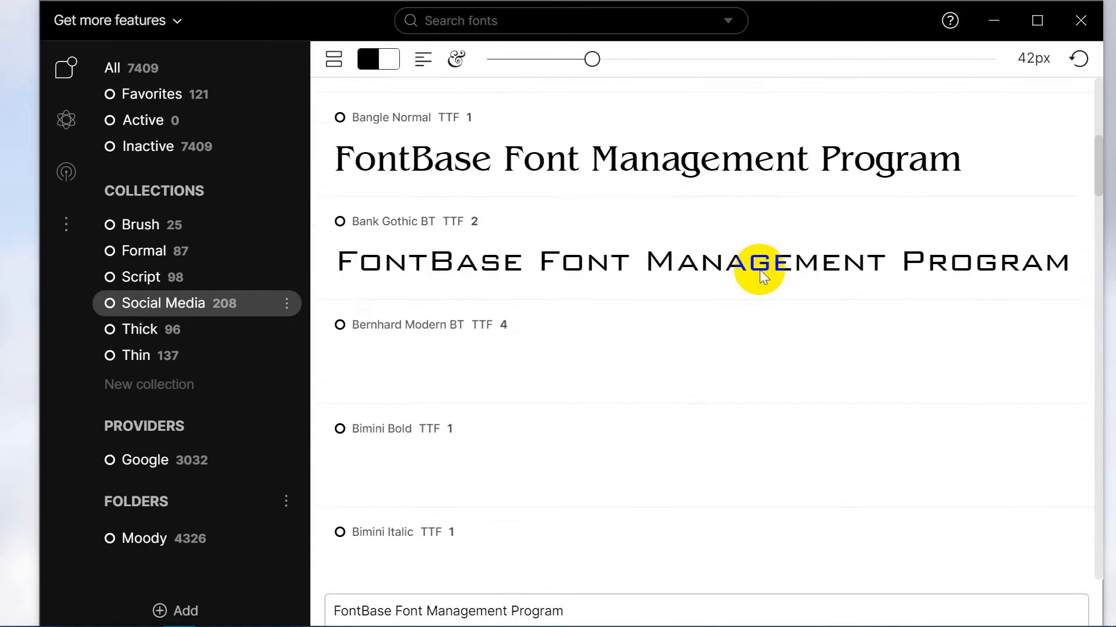
- Browse the font previews in the Thick and Thin collections
left_click(220, 340)
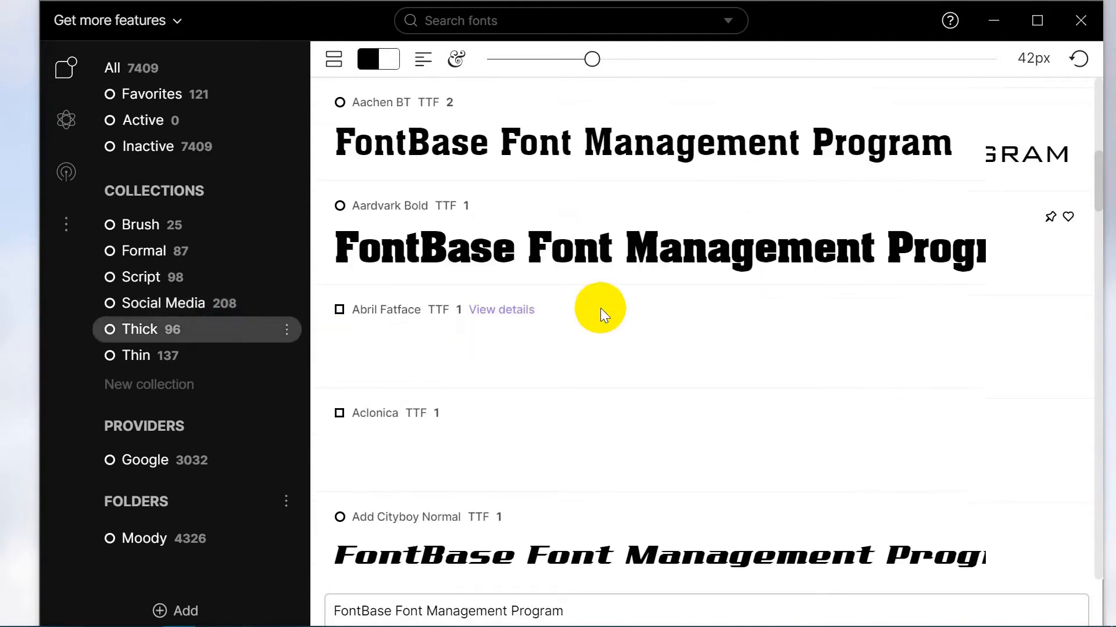
scroll(669, 271, "down", 4)
scroll(668, 271, "down", 7)
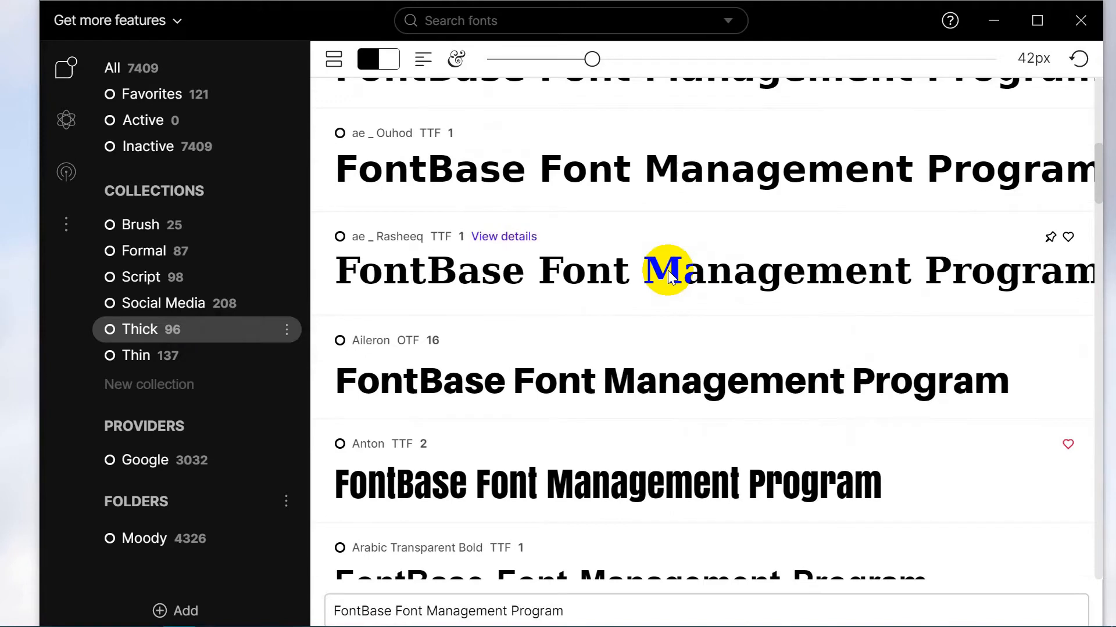
left_click(153, 355)
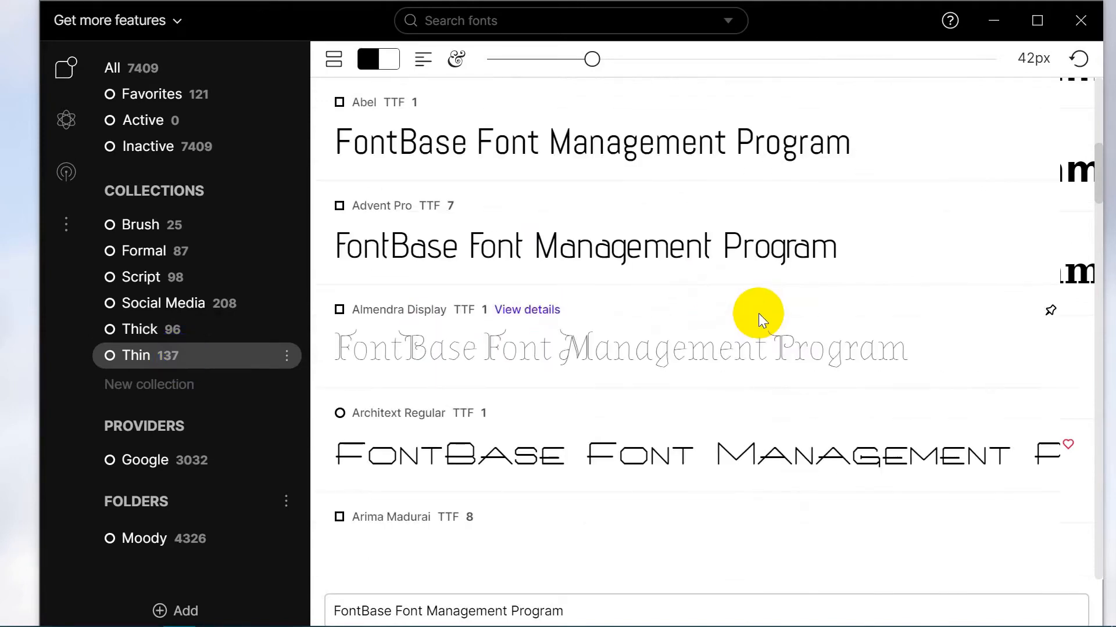
scroll(758, 317, "down", 3)
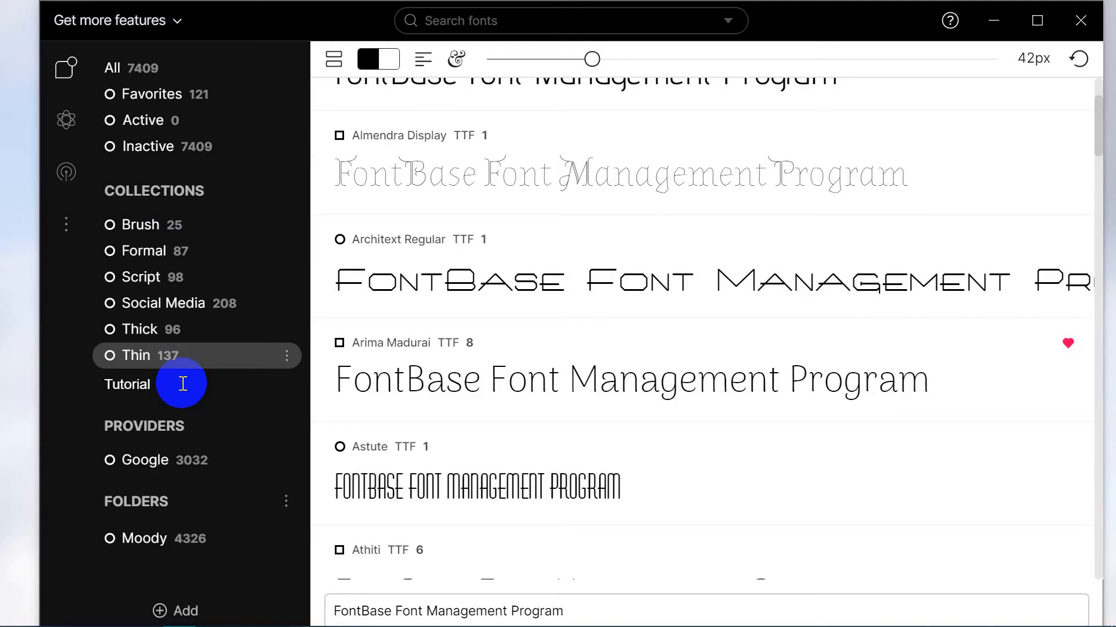
- Create a collection named "Tutorial" and open it
key("Return")
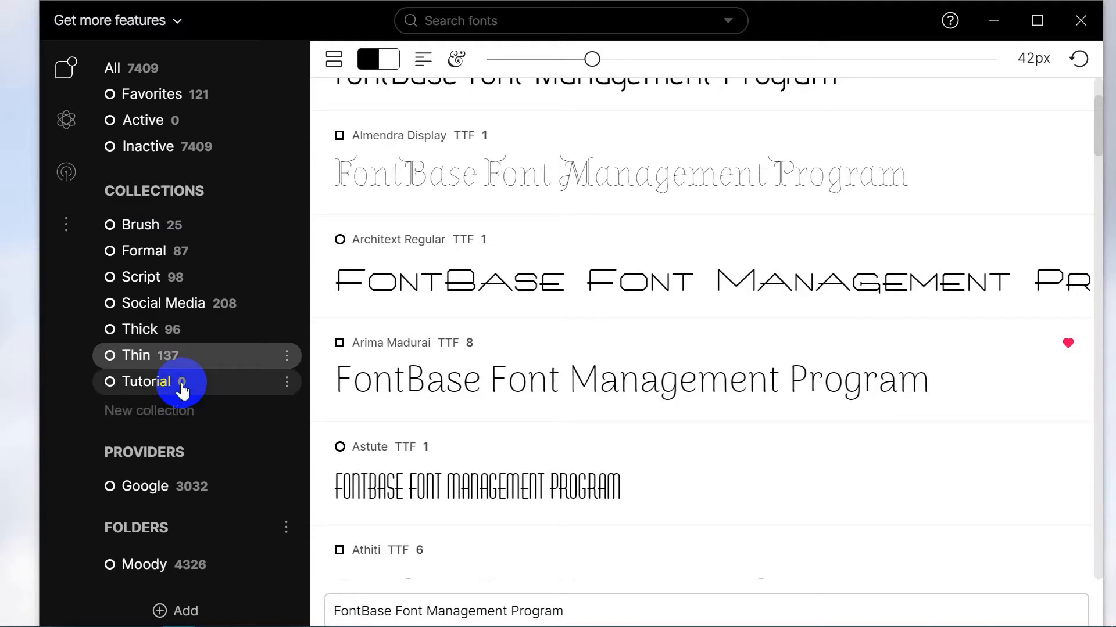
left_click(215, 391)
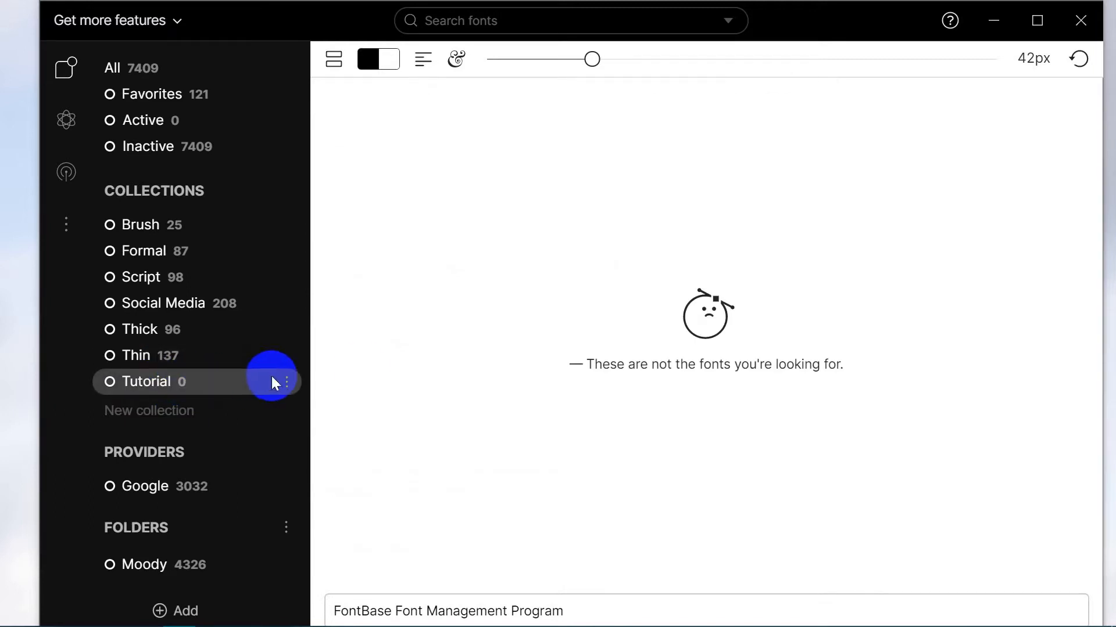
- Add the IBMPlex Mono family from the full font list to the Tutorial collection
scroll(837, 367, "down", 3)
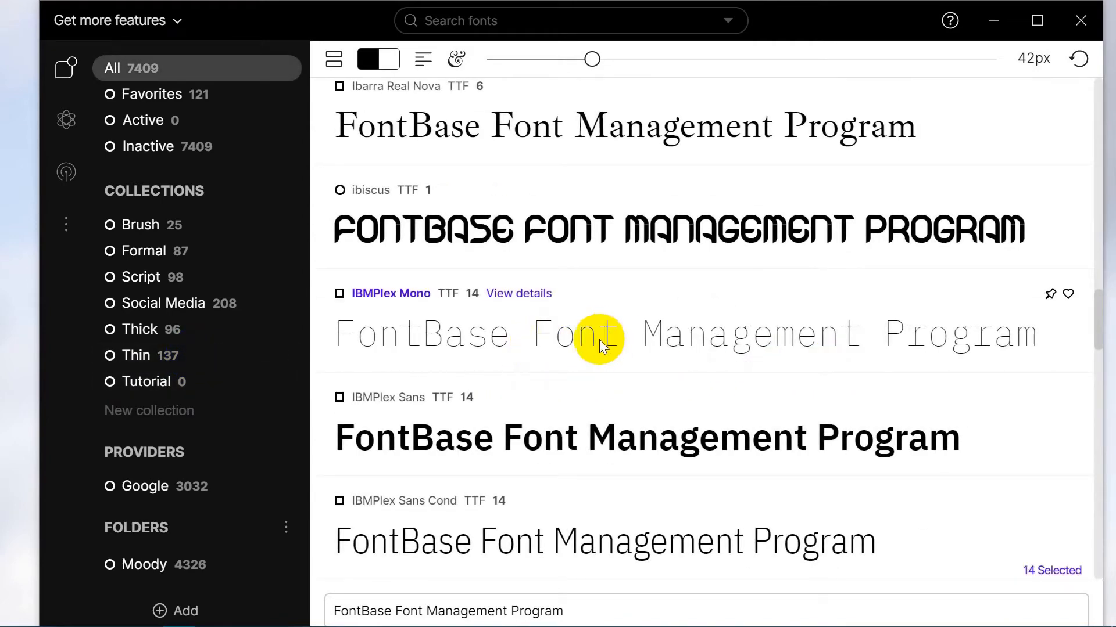
left_click_drag(564, 323, 149, 386)
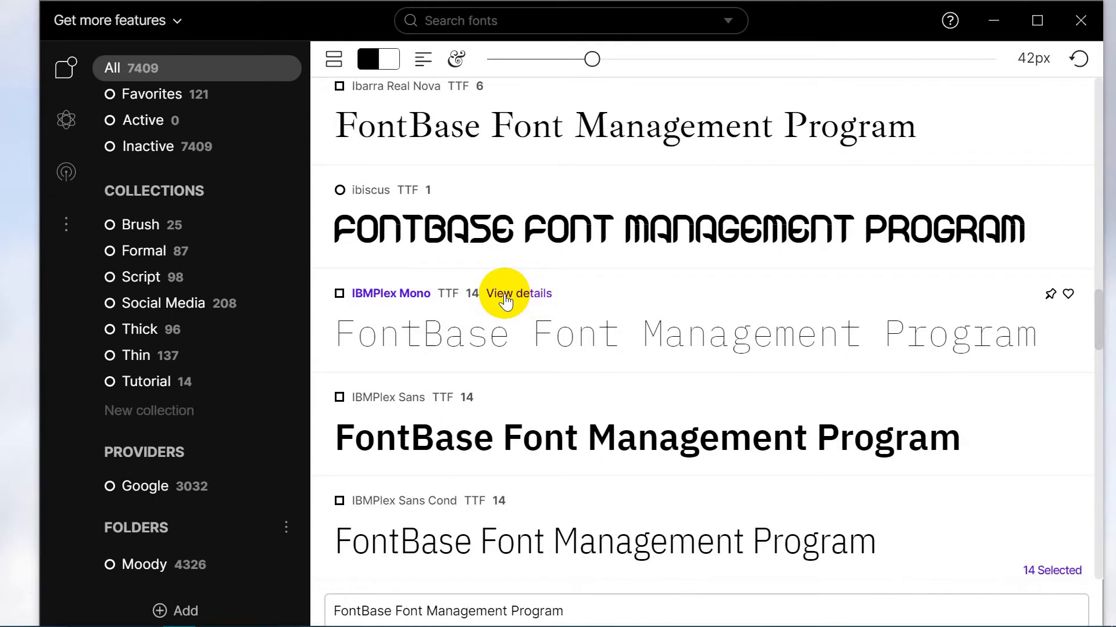
- Examine the styles and glyphs in the details of the IBMPlex Mono family, and return to the font list
left_click(506, 296)
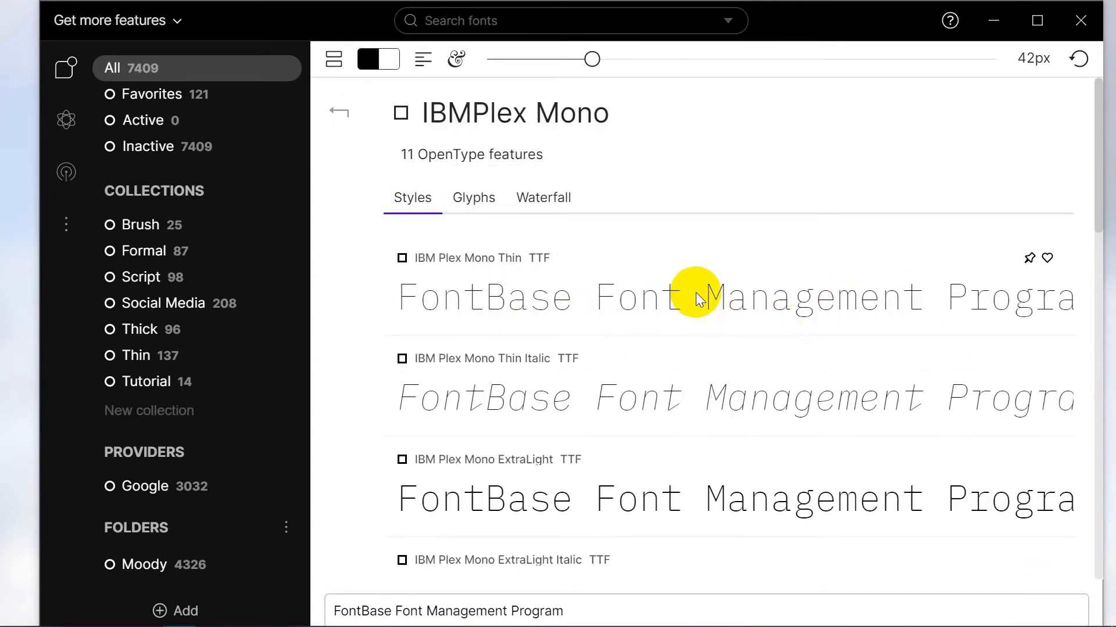
scroll(699, 299, "down", 12)
scroll(701, 305, "down", 6)
scroll(701, 305, "up", 18)
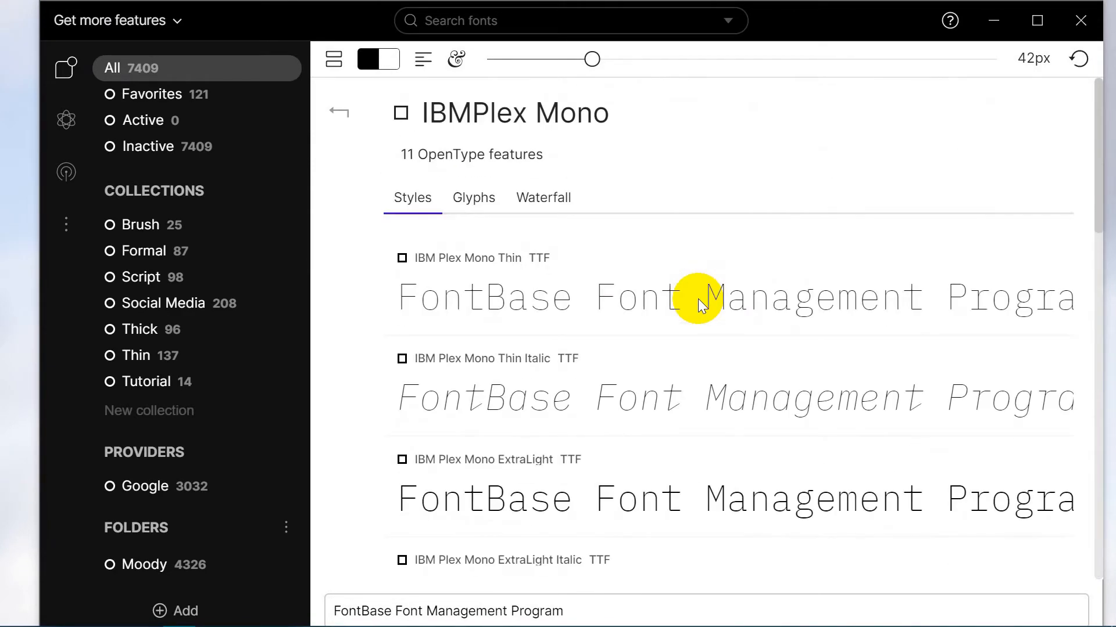
left_click(479, 199)
left_click_drag(1103, 255, 593, 175)
left_click(332, 115)
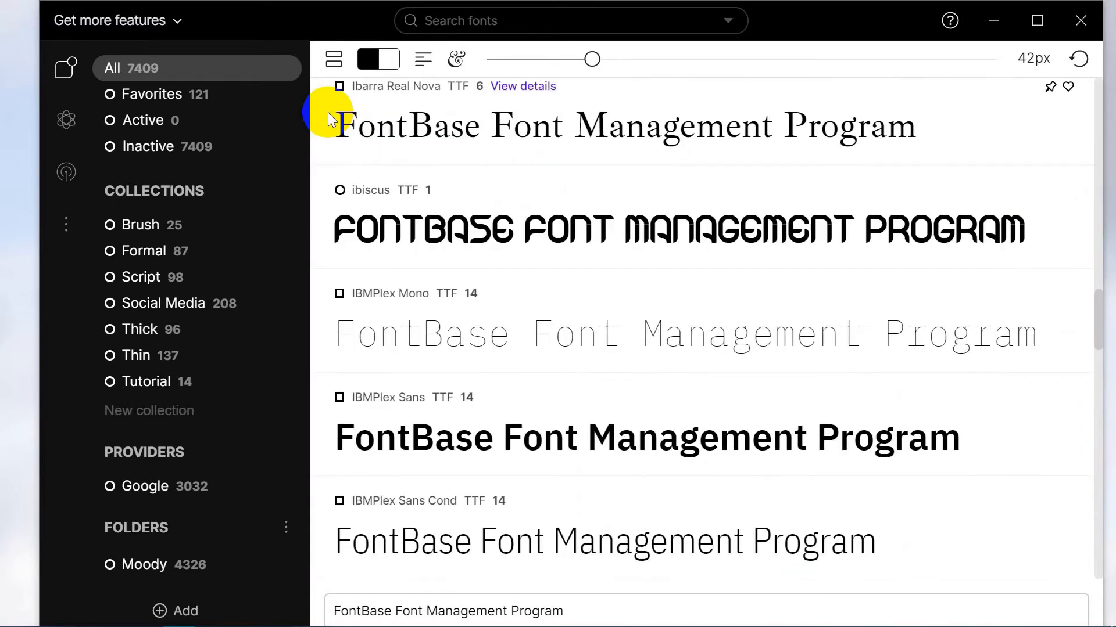
- Examine the styles and glyphs in the details of the Ibarra Real Nova family, and return to the font list
left_click(512, 87)
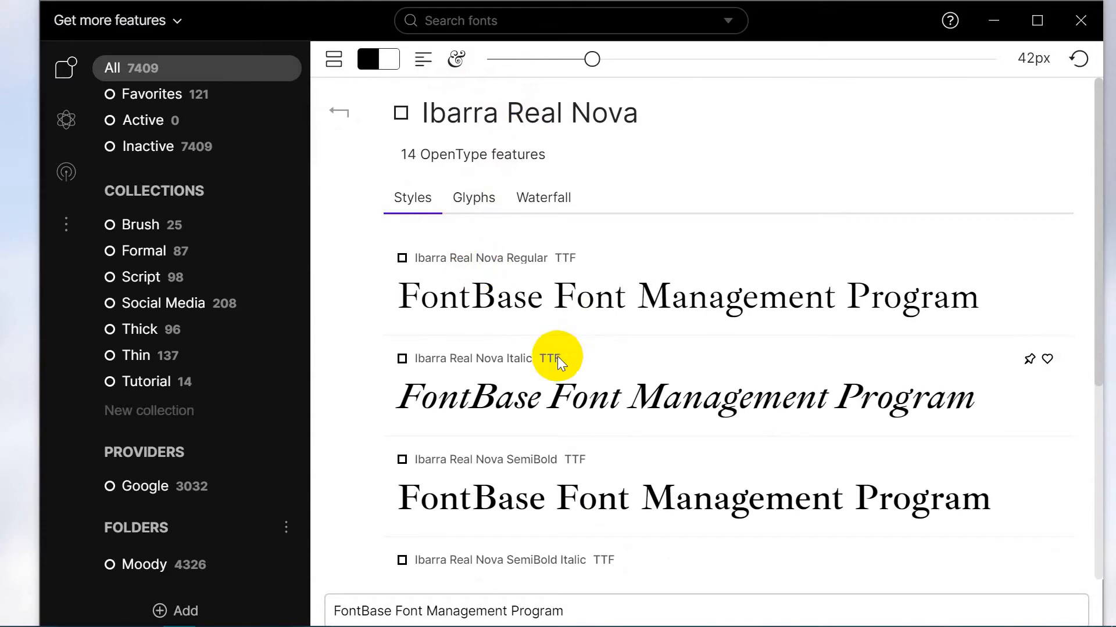
scroll(650, 364, "down", 5)
scroll(650, 365, "up", 4)
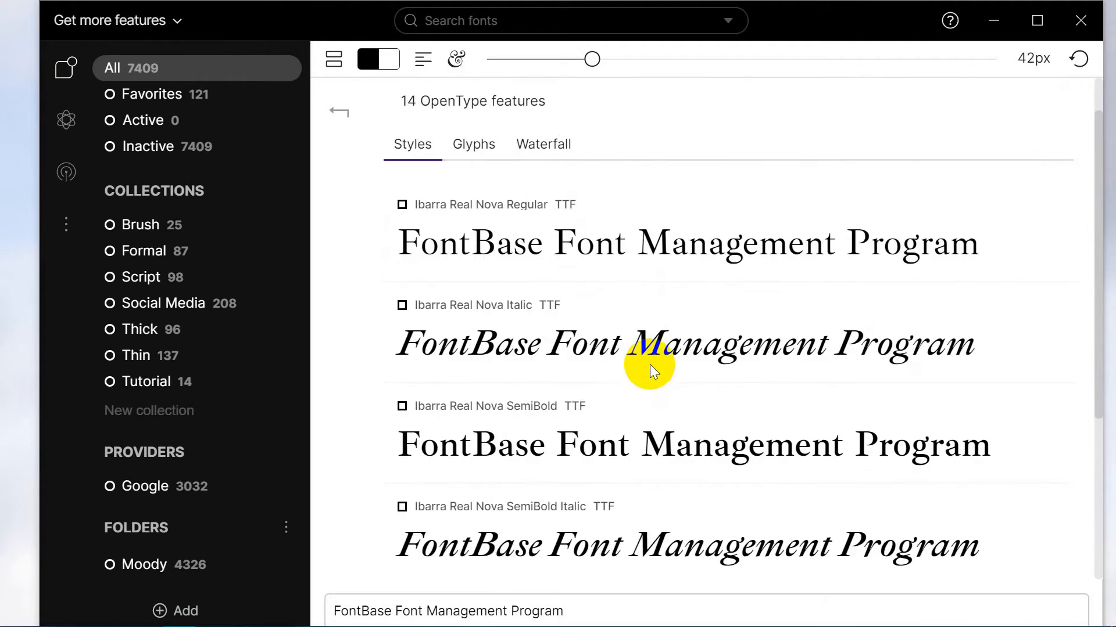
left_click(474, 143)
scroll(992, 343, "down", 3)
scroll(992, 340, "down", 8)
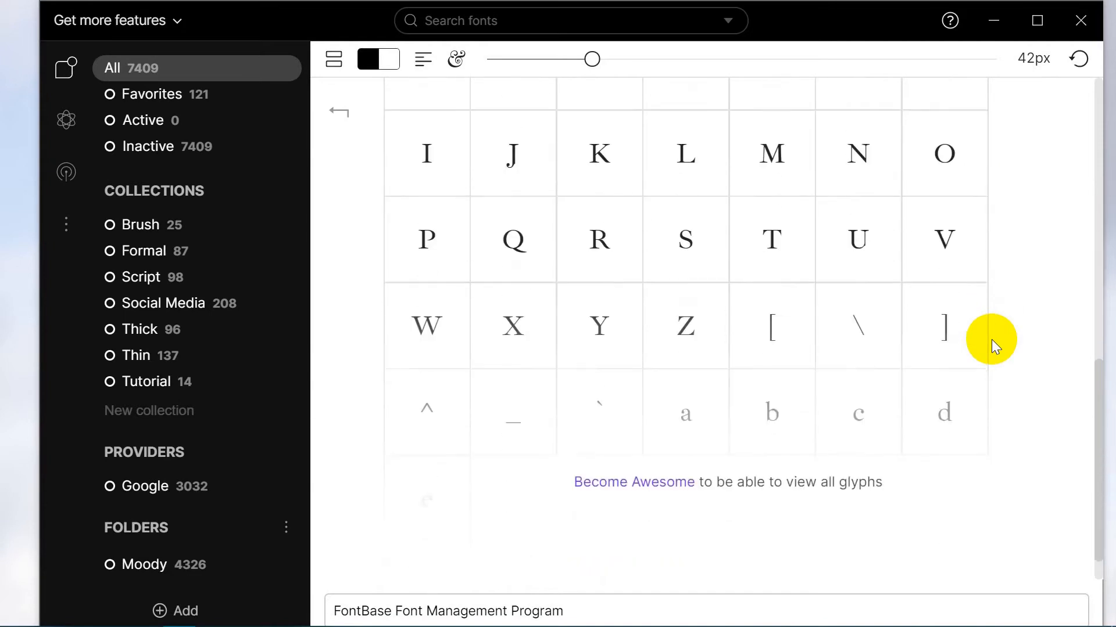
scroll(991, 340, "up", 10)
left_click(332, 112)
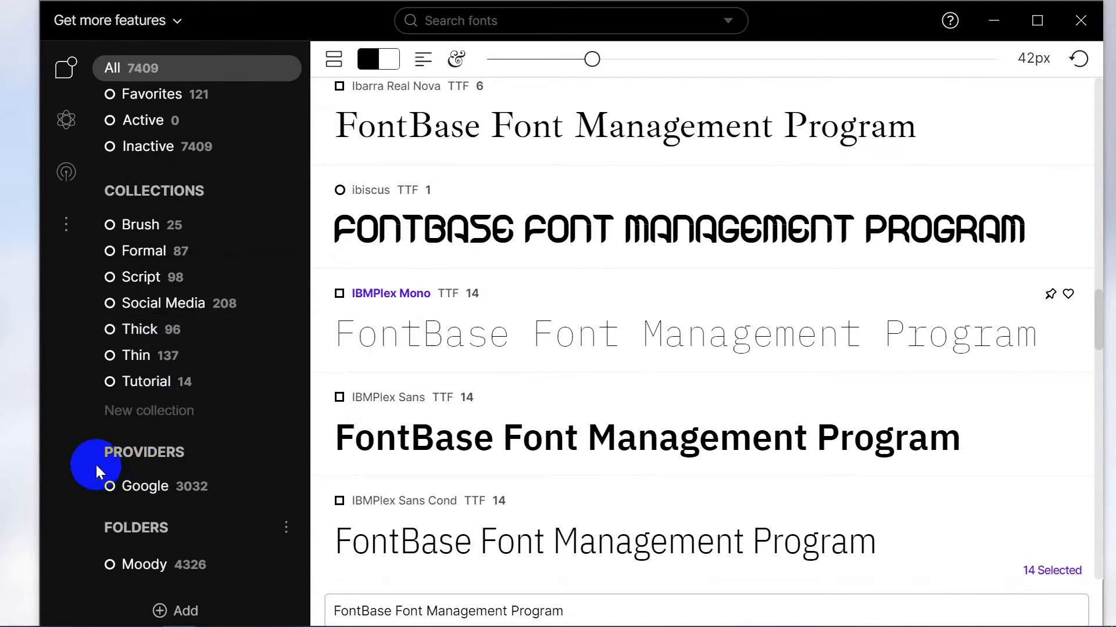
- Browse the Google provider's fonts and add Aladin to the Thick collection
left_click(173, 491)
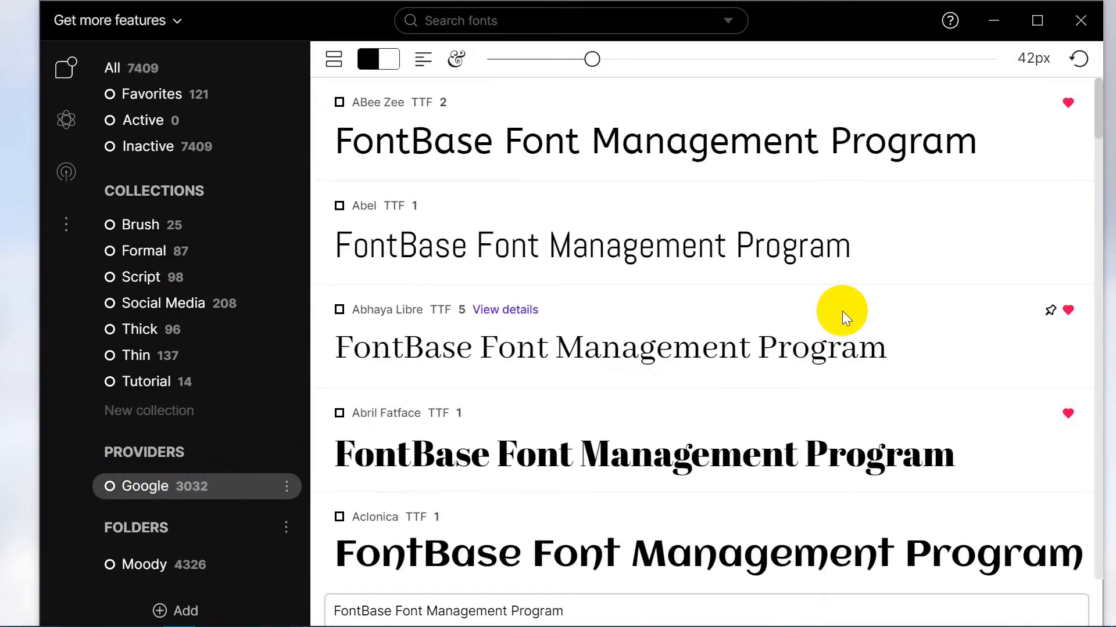
scroll(841, 311, "down", 10)
scroll(842, 311, "down", 5)
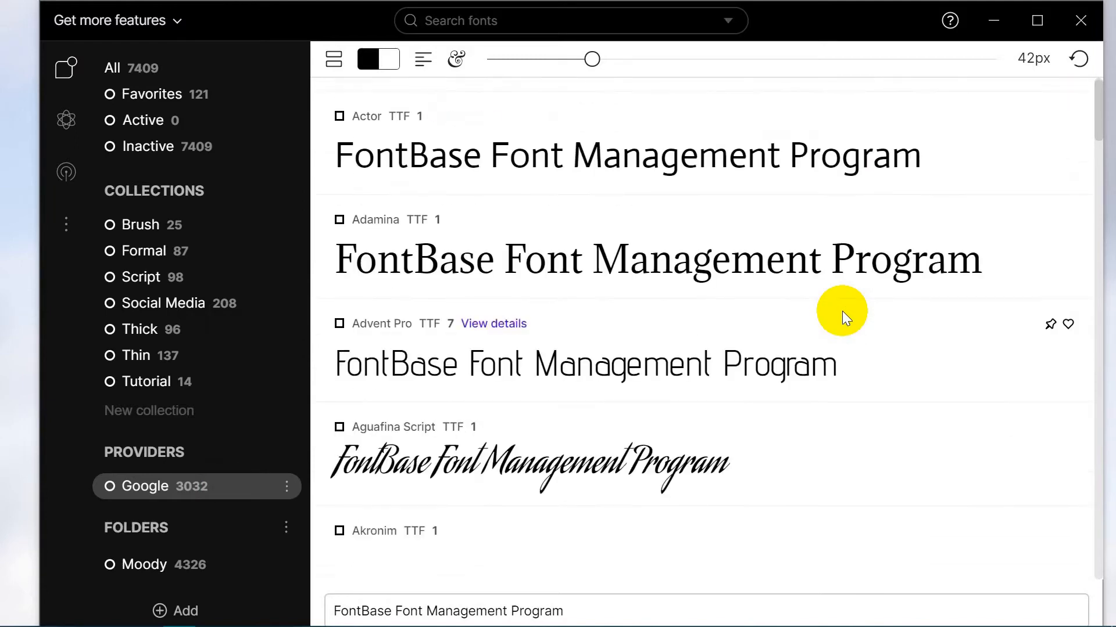
scroll(842, 312, "down", 1)
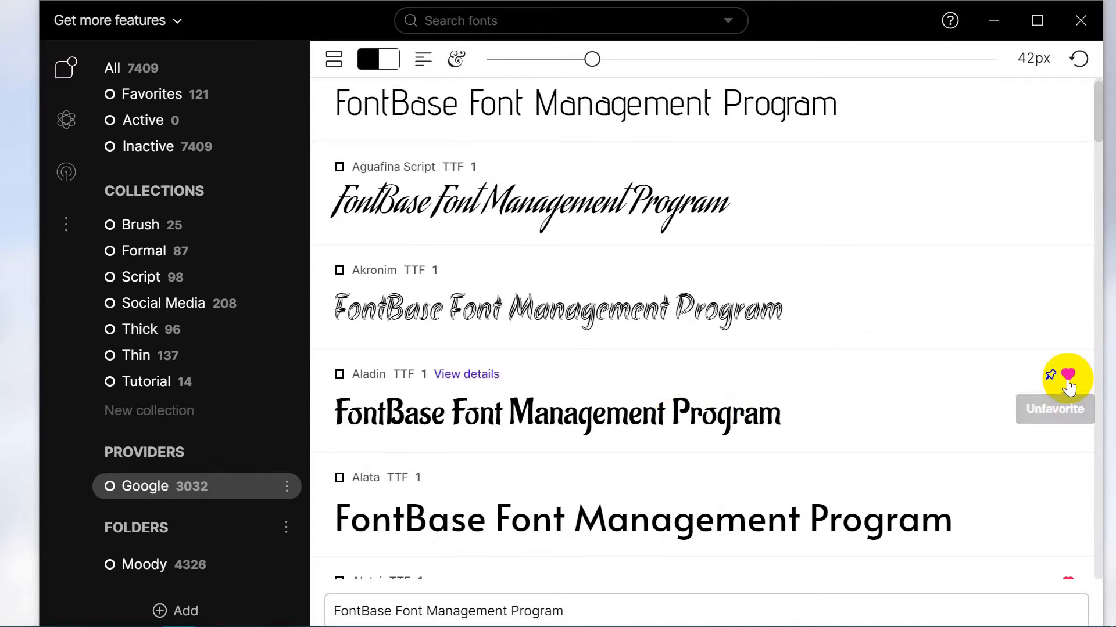
left_click_drag(533, 411, 150, 340)
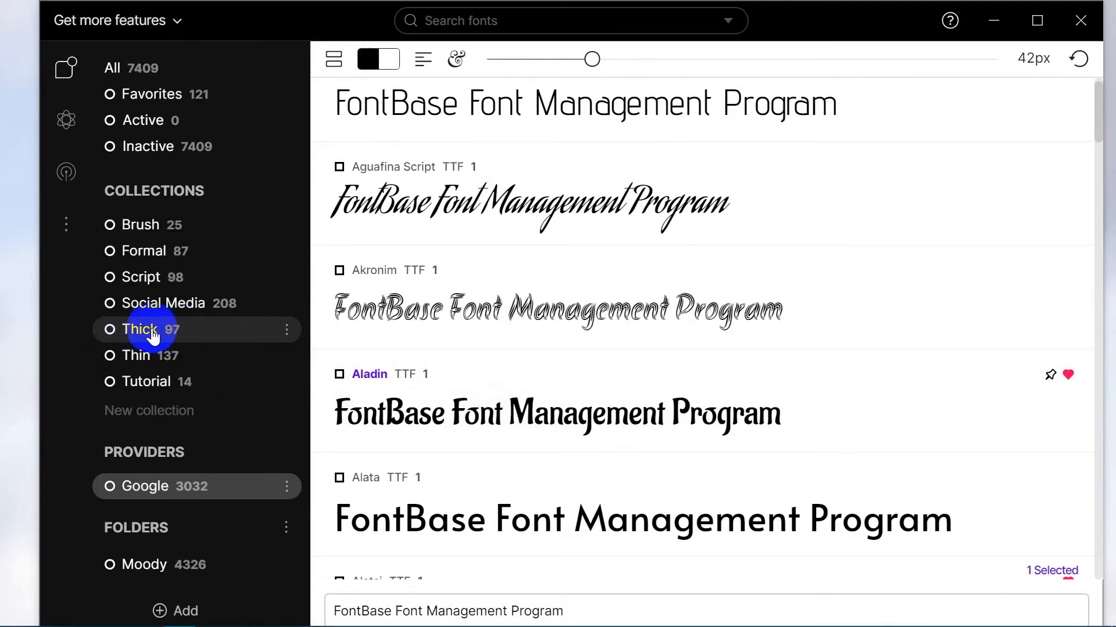
- Activate the Aladin font and deactivate it again
left_click(340, 375)
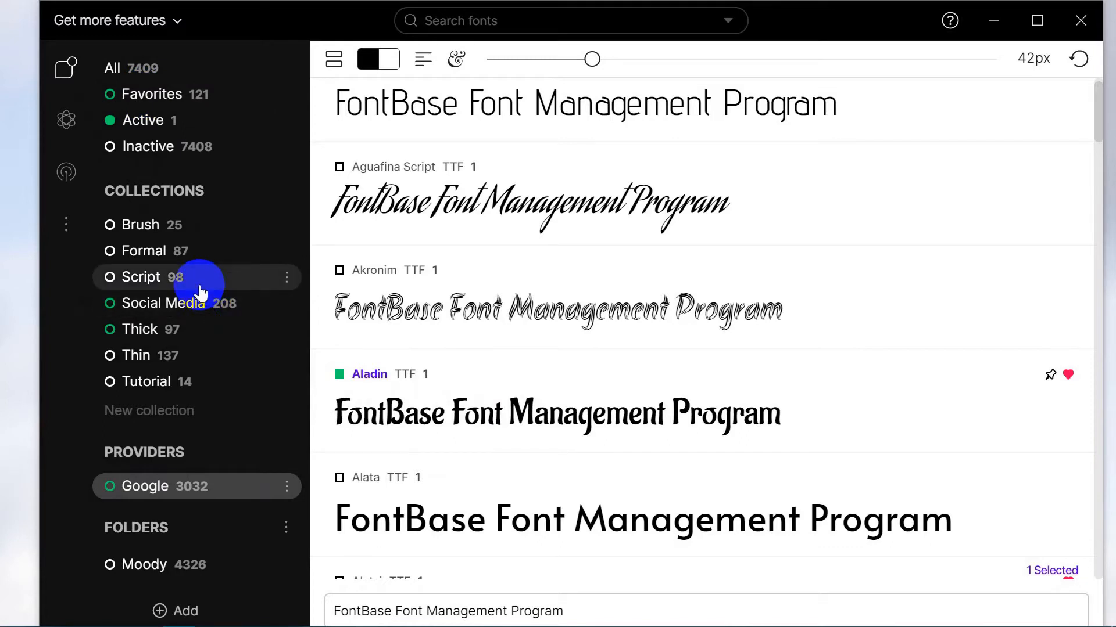
left_click(133, 490)
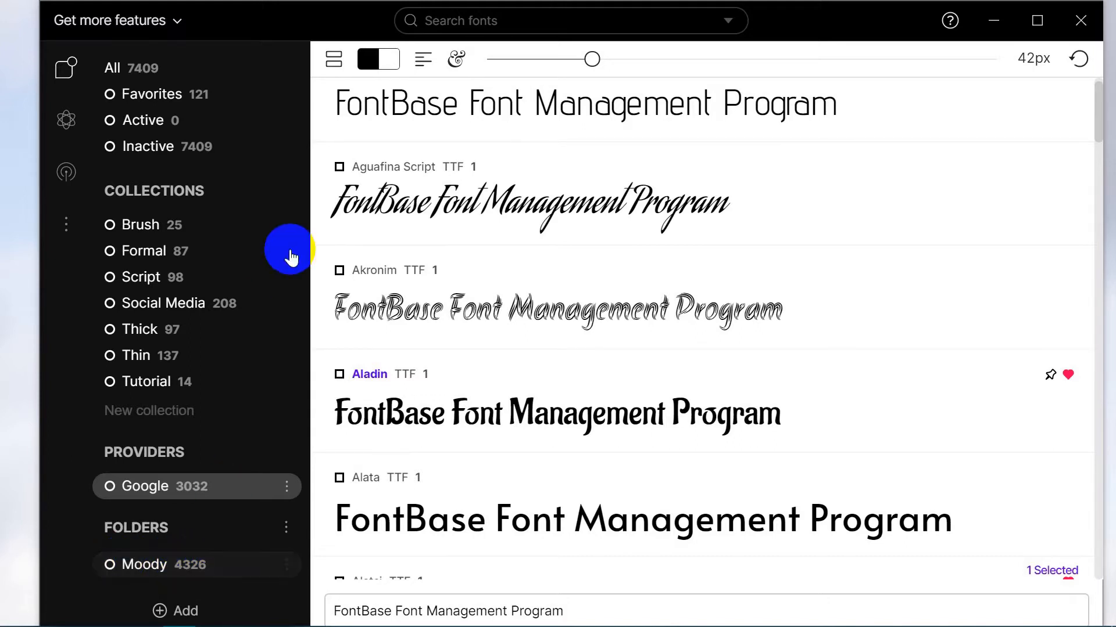
- Switch to File Explorer and look through the font files in the Moody subfolder of Desktop > Moody > Fonts
left_click(260, 78)
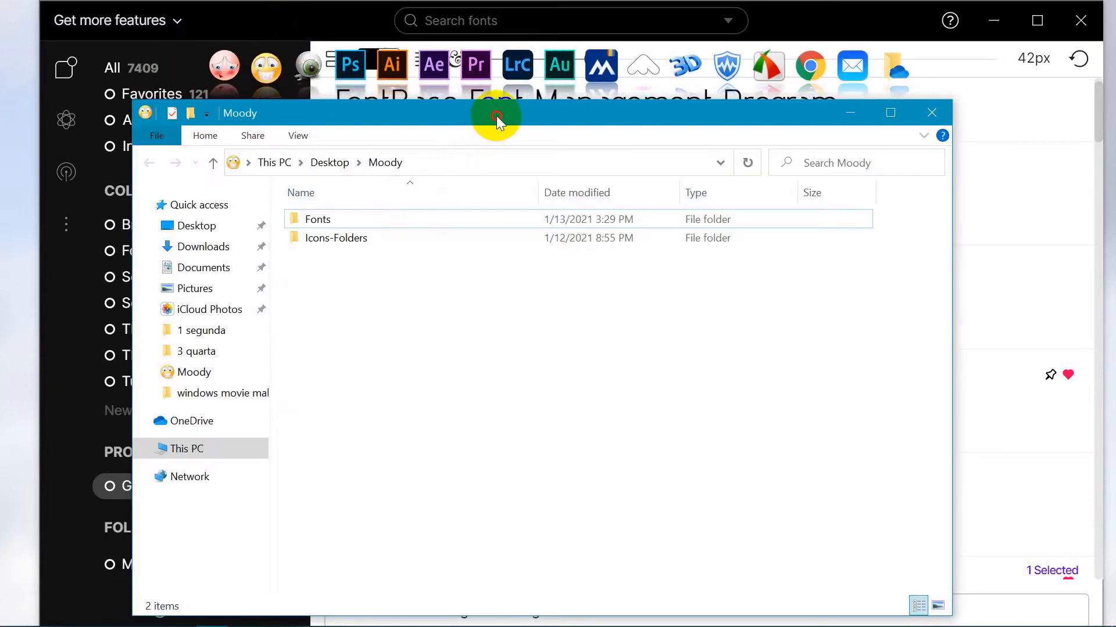
left_click_drag(496, 116, 535, 118)
double_click(390, 226)
left_click(372, 259)
left_click_drag(432, 118, 522, 112)
double_click(458, 253)
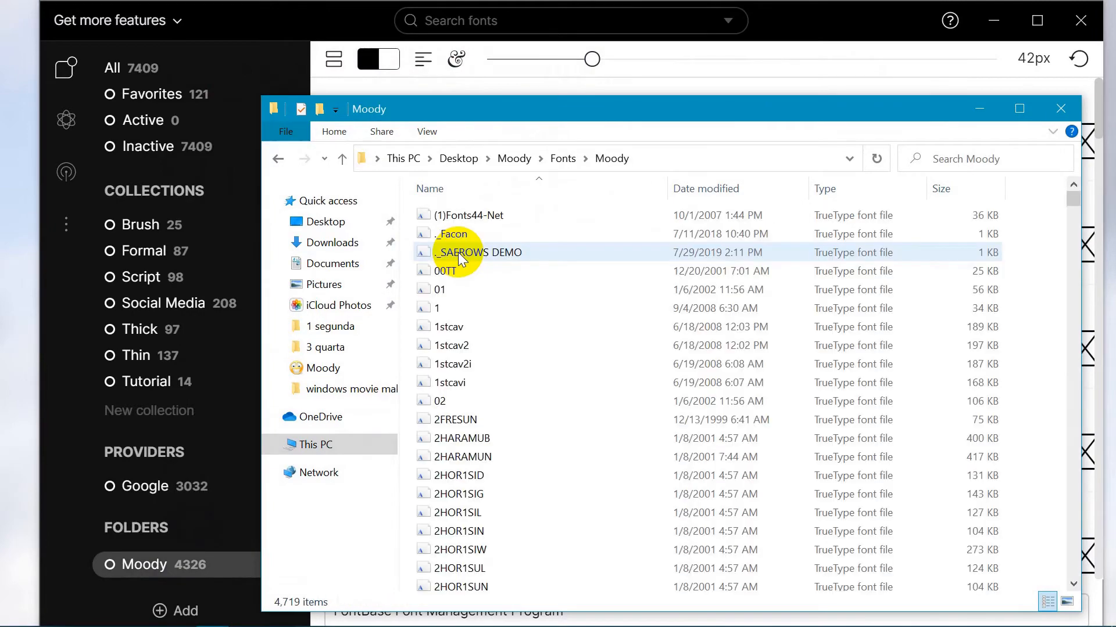
left_click_drag(1072, 206, 1071, 238)
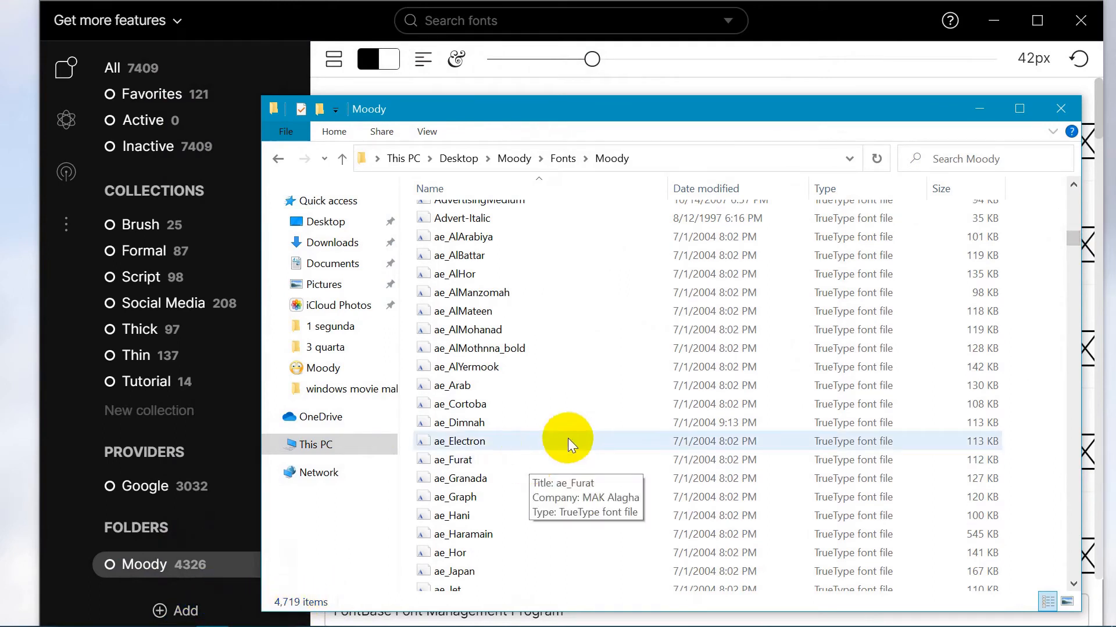
- Return to the Fonts folder and view the font files in its English subfolder
left_click(560, 158)
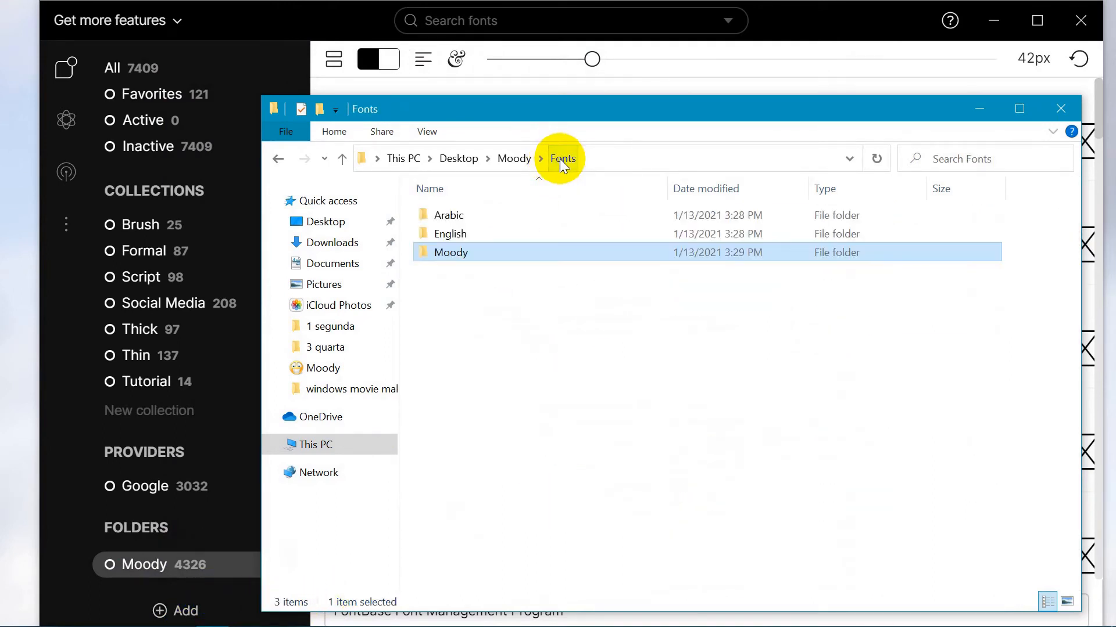
left_click(464, 236)
double_click(465, 236)
left_click(467, 235)
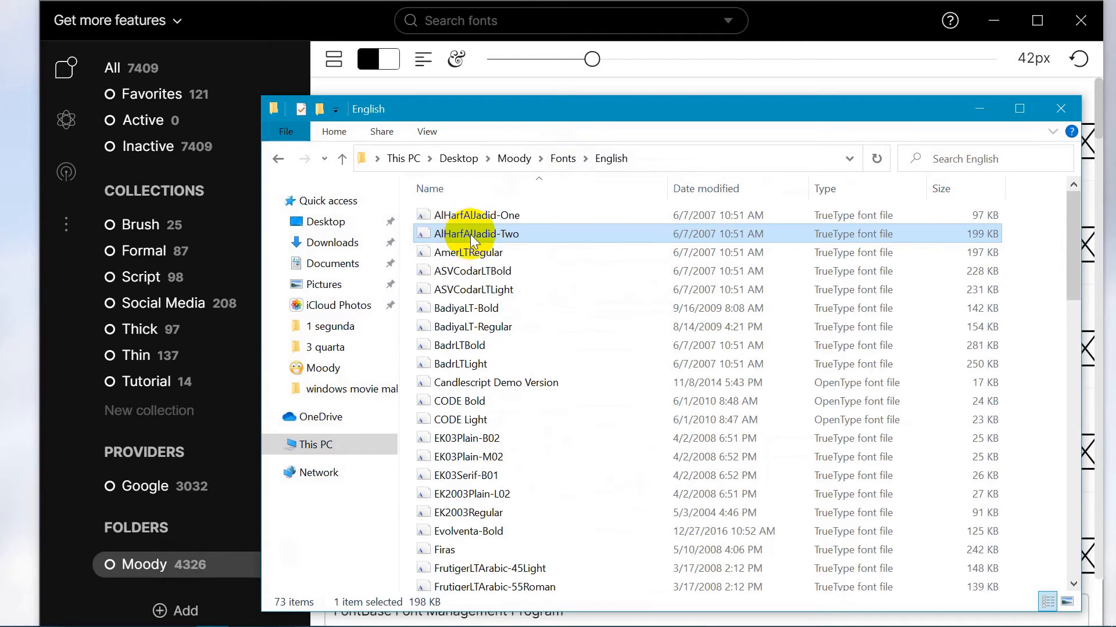
- Add the English folder from Fonts to the FontBase folders, and browse its font previews in FontBase
left_click(564, 161)
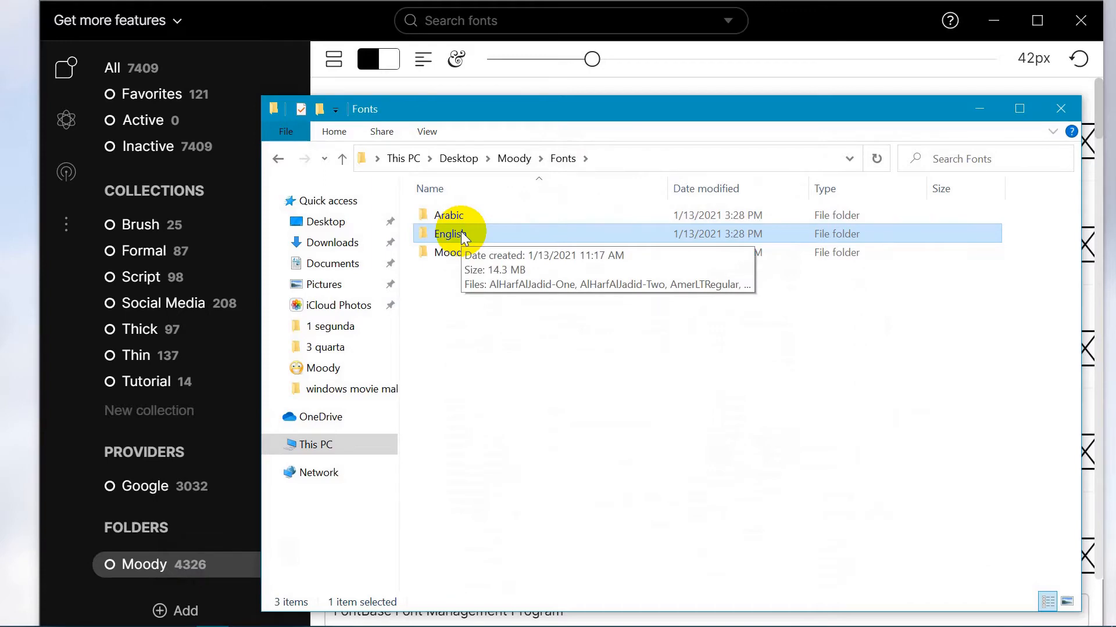
left_click_drag(461, 232, 148, 563)
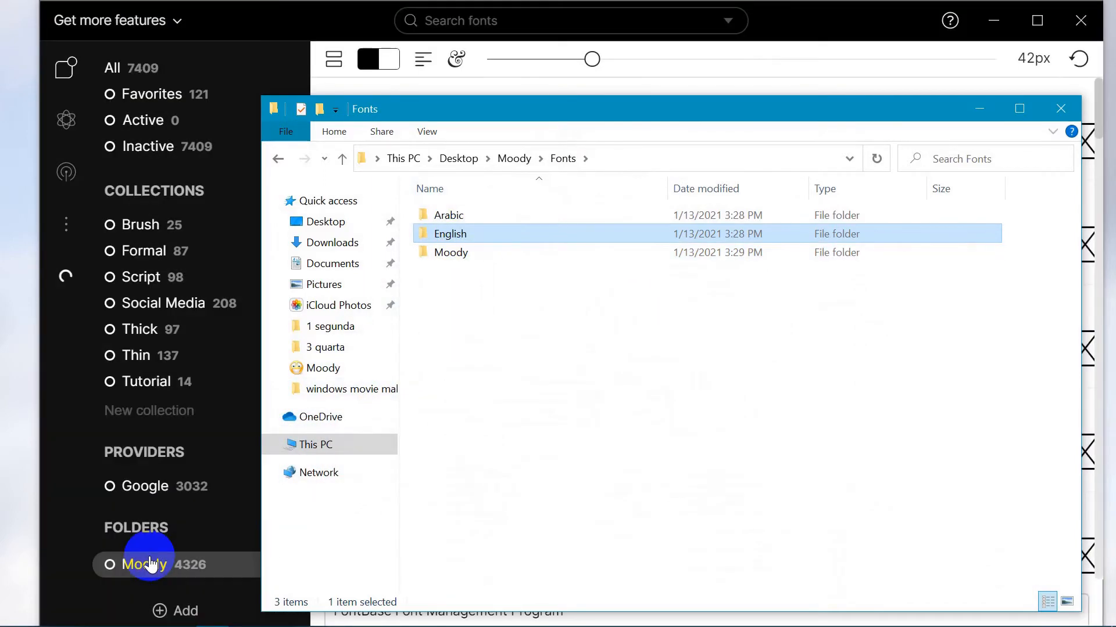
left_click(979, 110)
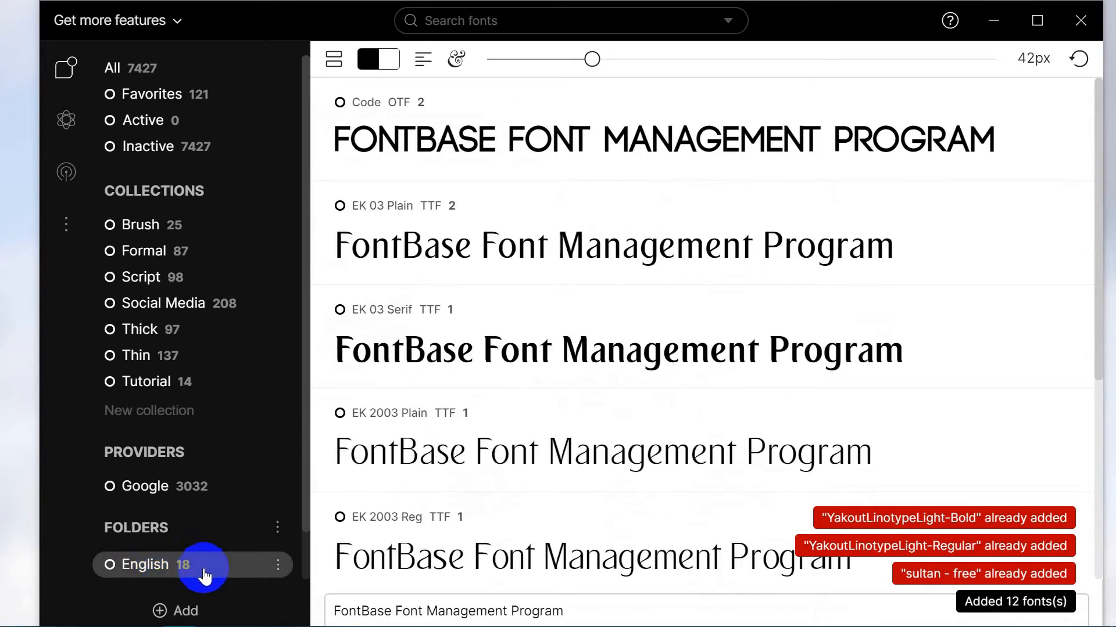
scroll(812, 266, "down", 5)
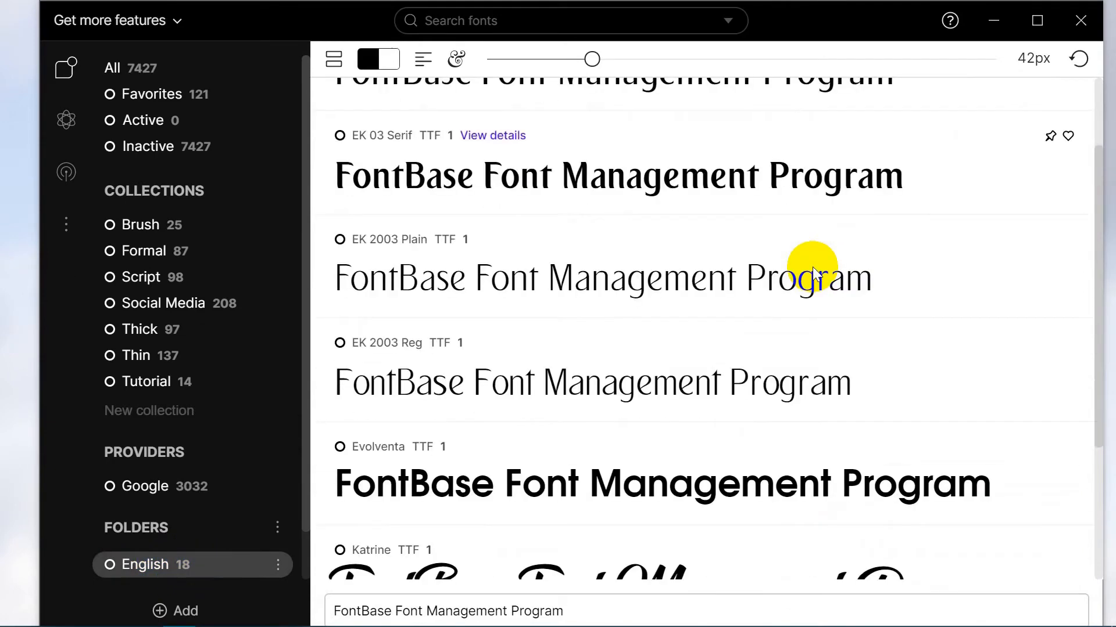
scroll(813, 266, "up", 5)
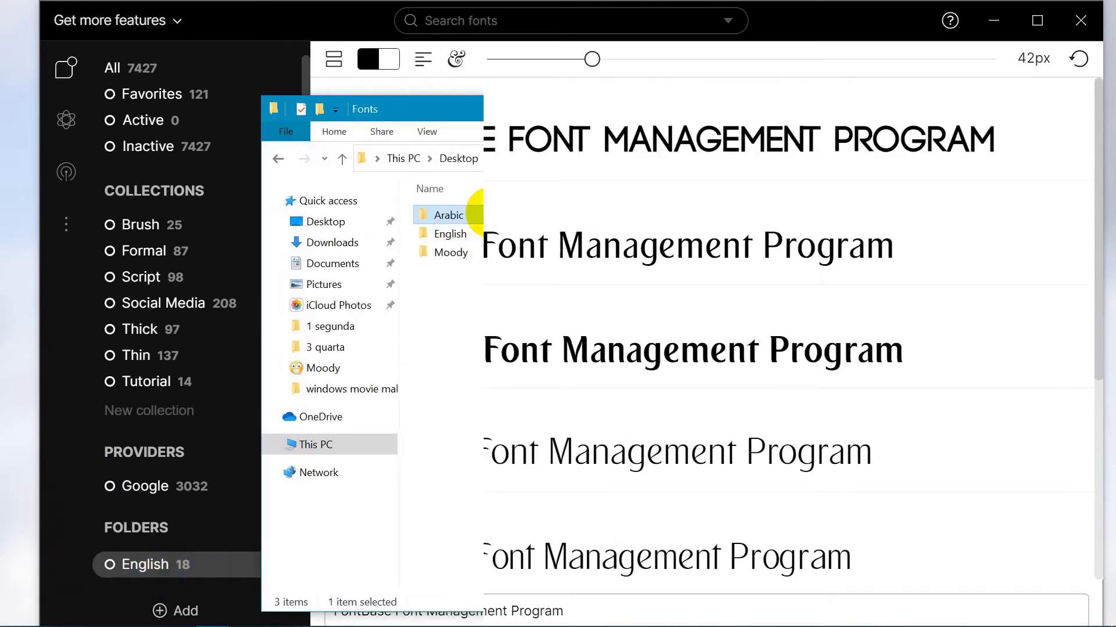
- Check the contents of the Arabic folder in File Explorer and add that folder to the FontBase folders
double_click(485, 213)
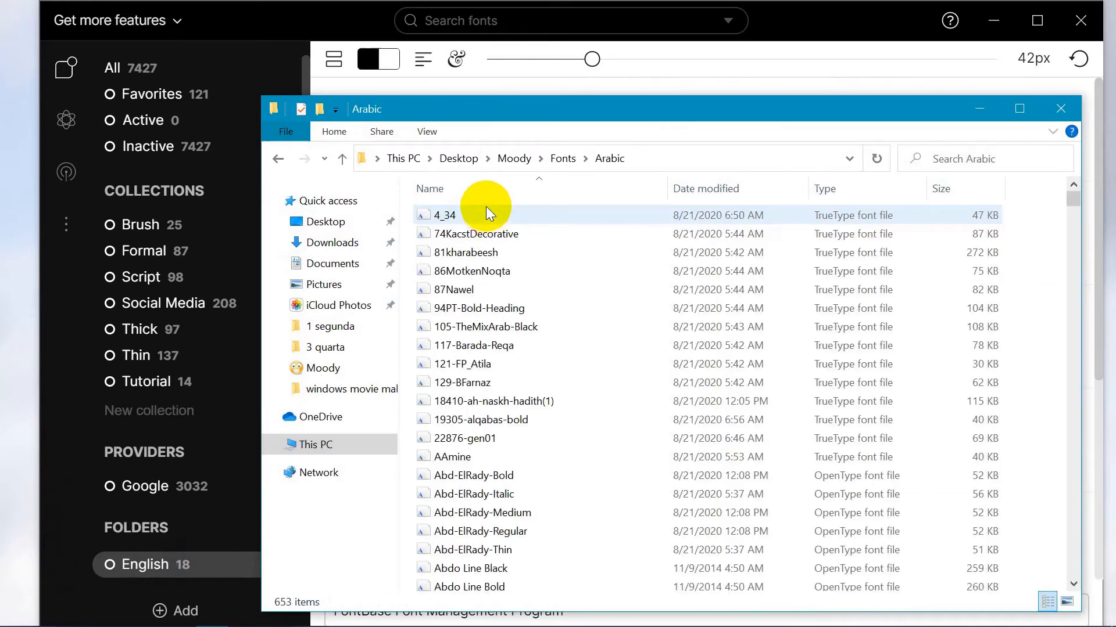
left_click(563, 159)
left_click_drag(437, 223, 149, 566)
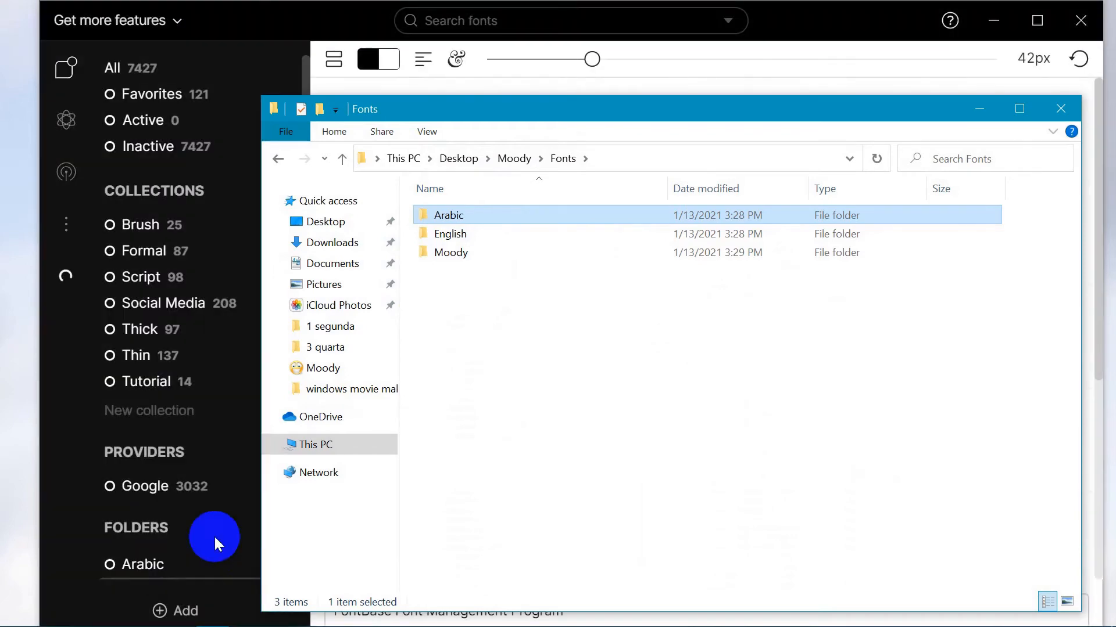
left_click(982, 110)
left_click_drag(306, 468, 300, 543)
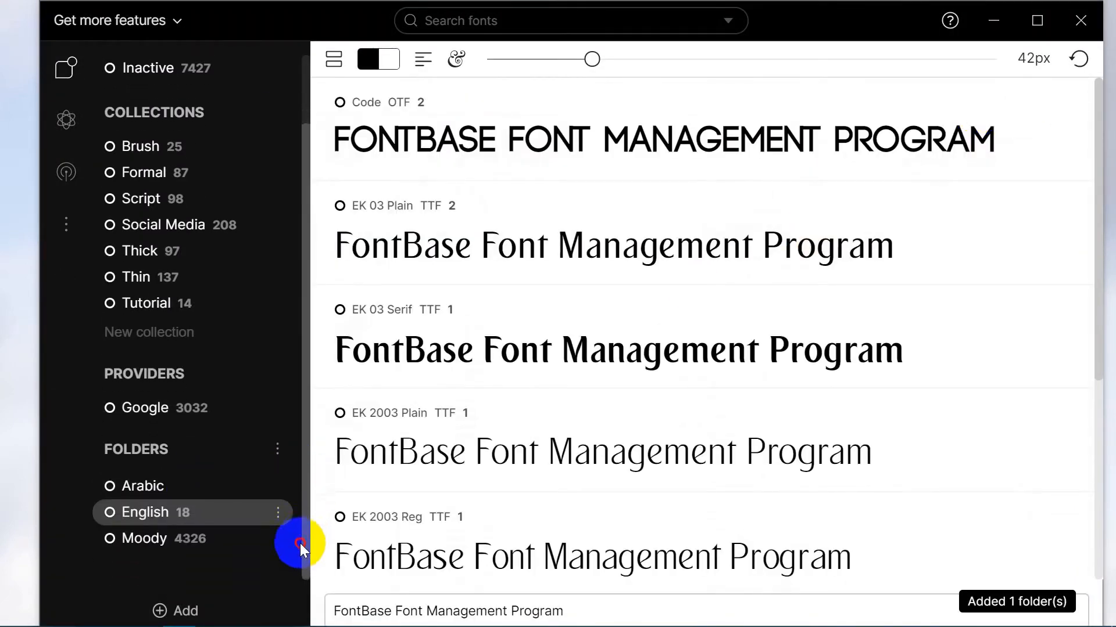
- Display the Arabic folder's fonts at 54px with the Arabic preview text "فونت بيس"
left_click(155, 495)
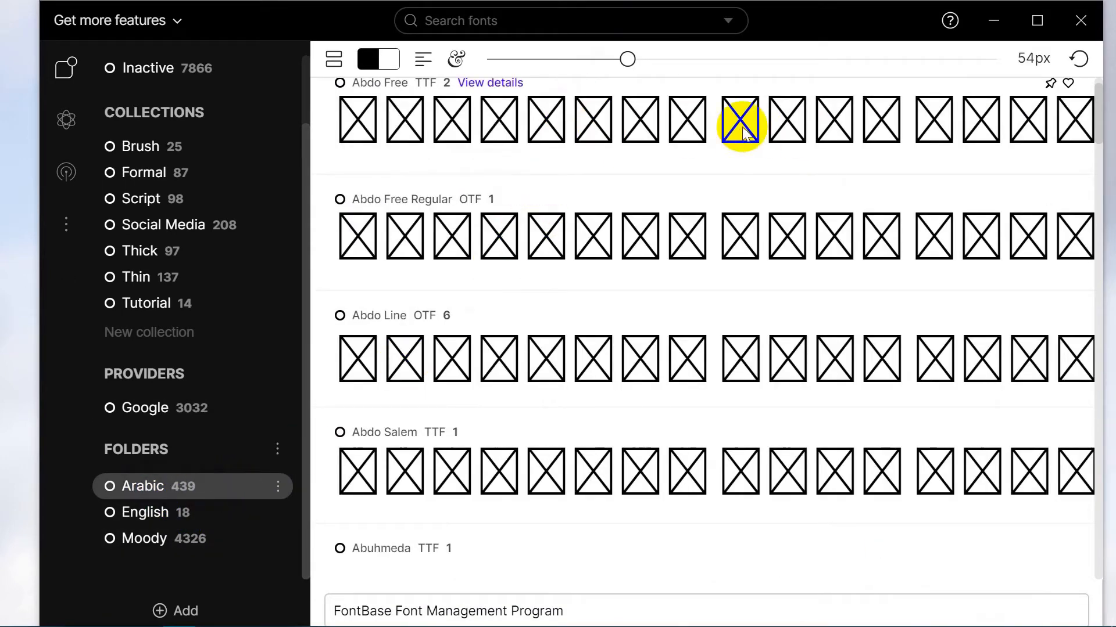
triple_click(566, 615)
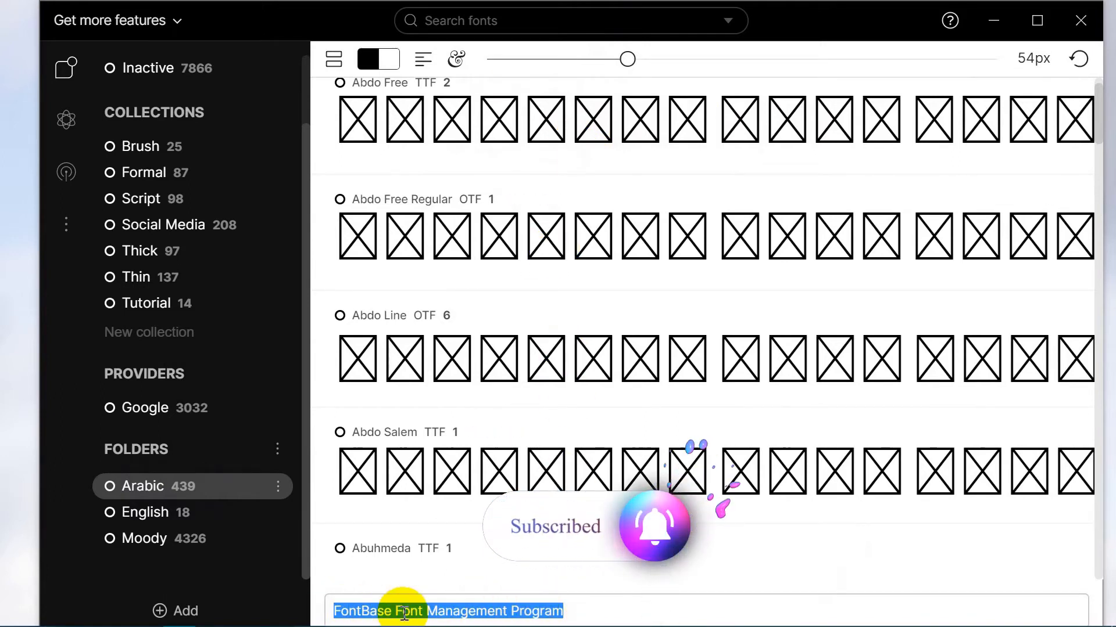
key("super+space")
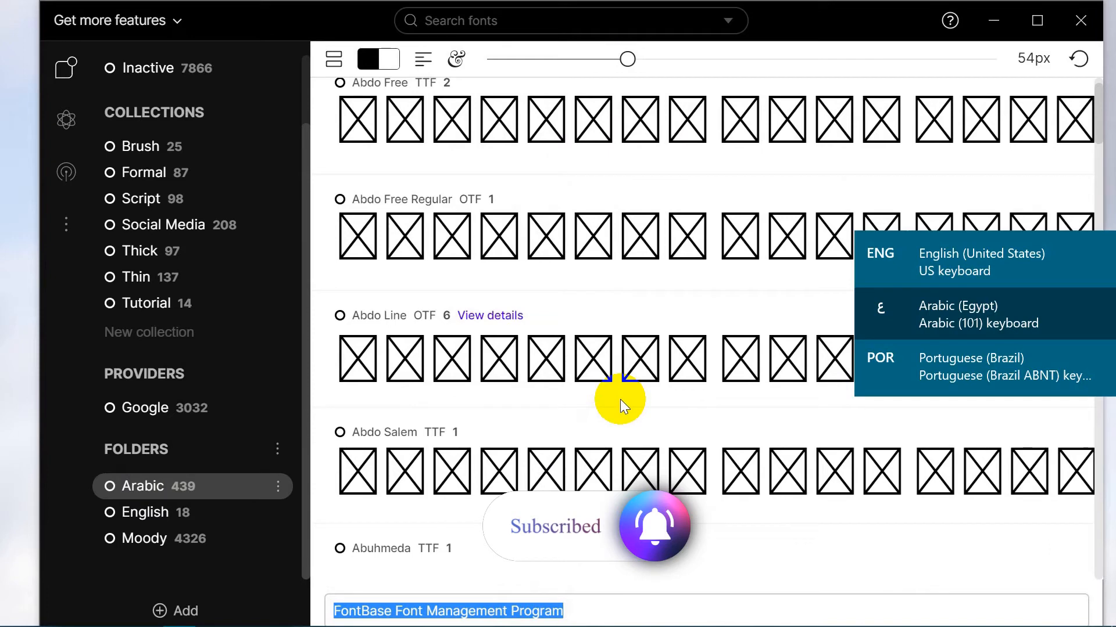
type("فو")
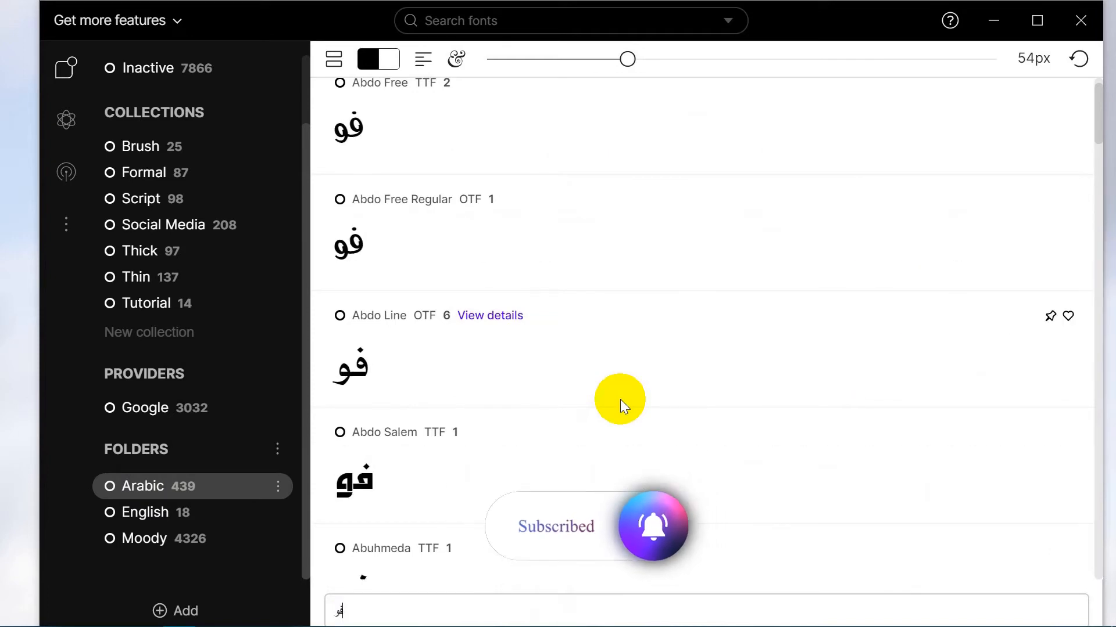
type("نت بيس")
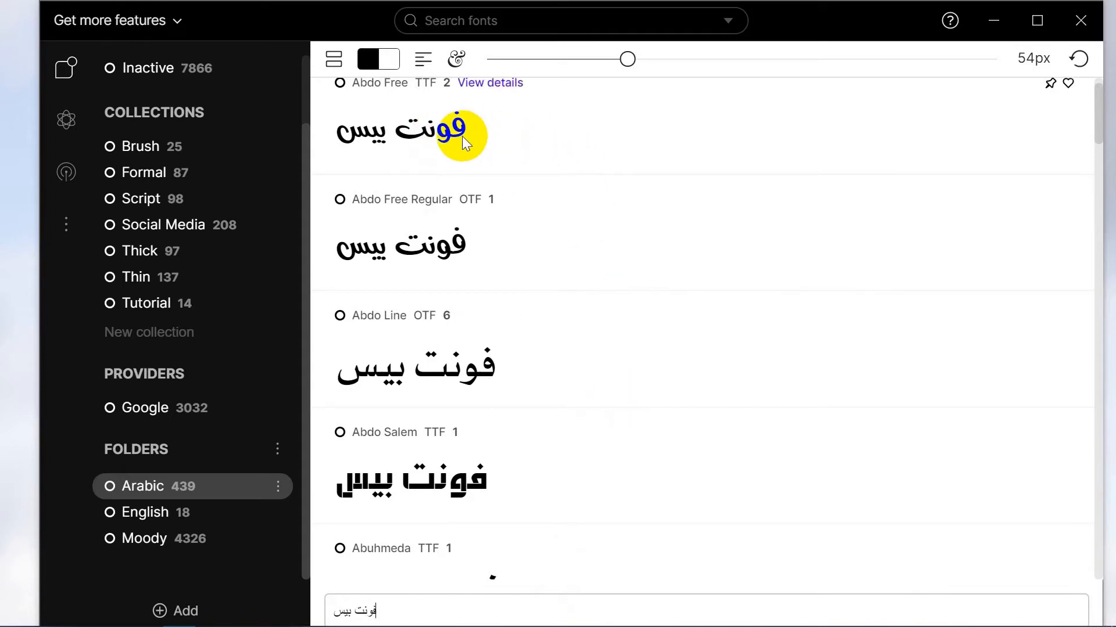
left_click_drag(464, 140, 430, 142)
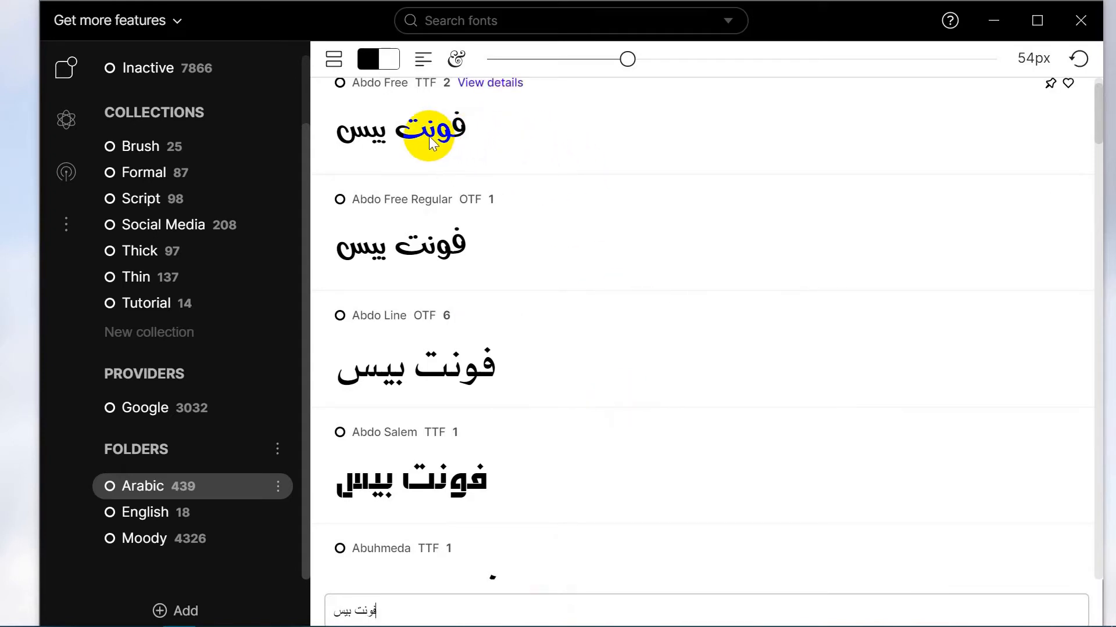
left_click_drag(430, 142, 437, 142)
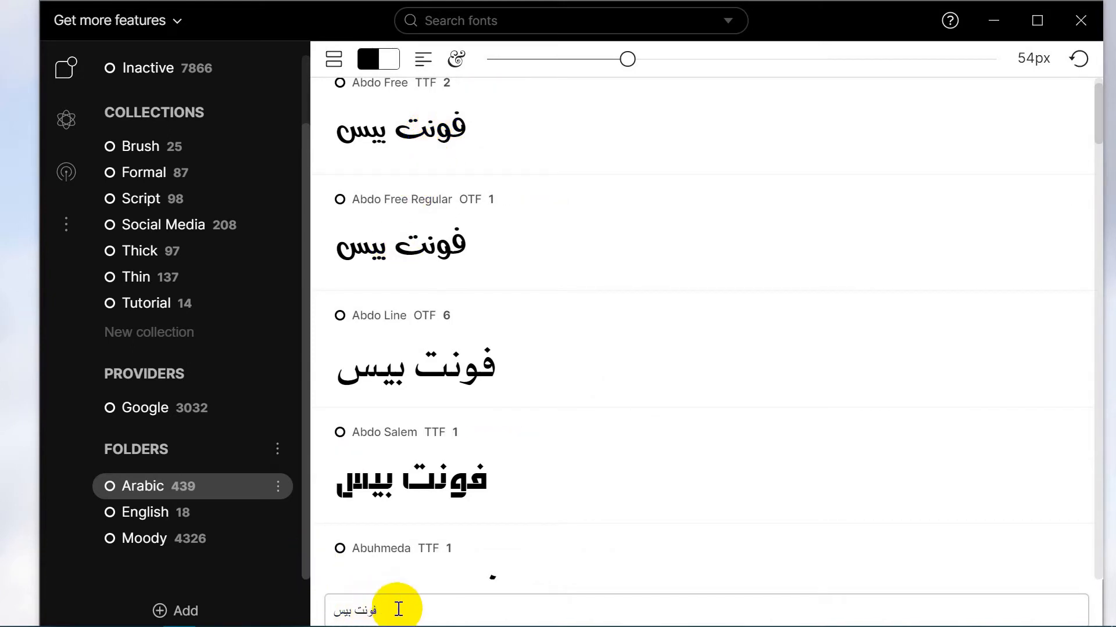
- Show the Social Media collection, and set the default preview text to "FontBase Tutorial" in the settings
left_click(192, 225)
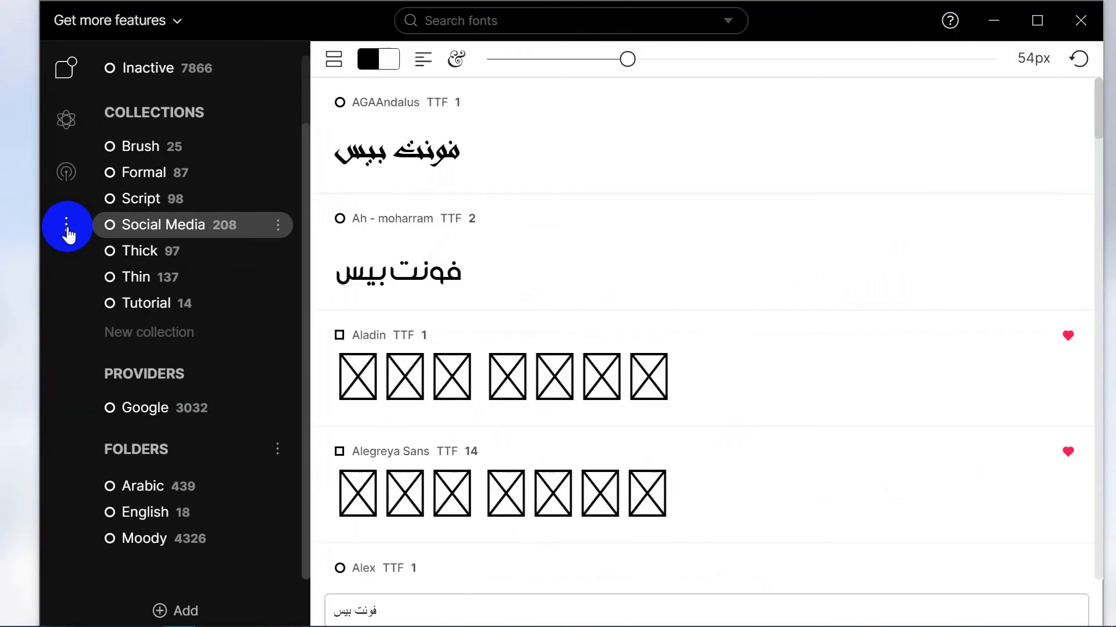
left_click(67, 229)
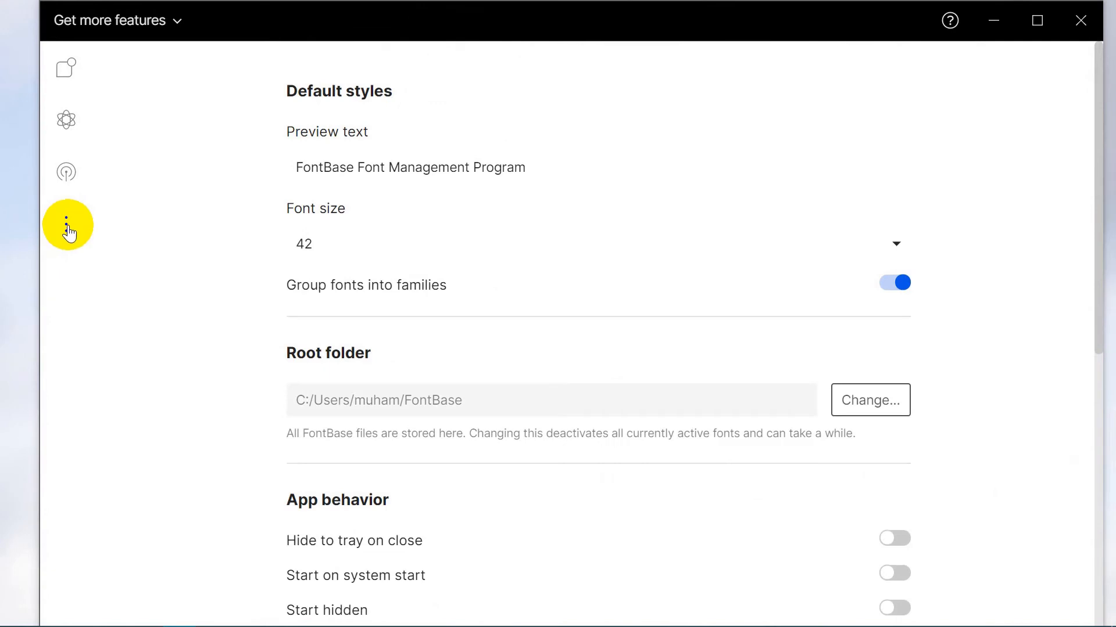
left_click(533, 170)
left_click_drag(488, 168, 279, 167)
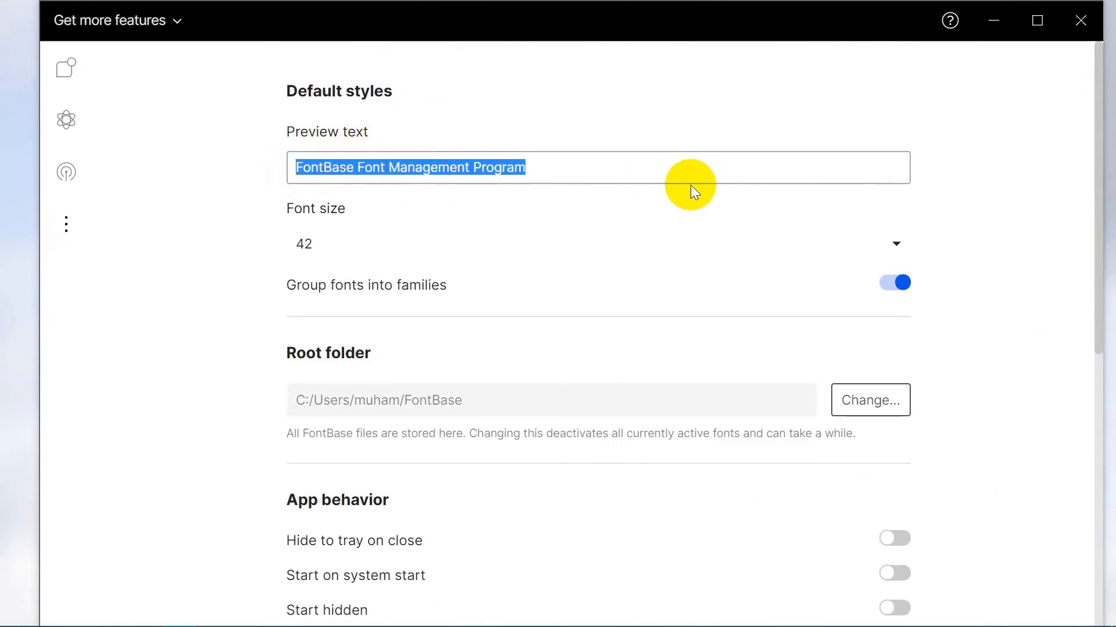
type("[خى")
key("BackSpace")
key("BackSpace")
key("BackSpace")
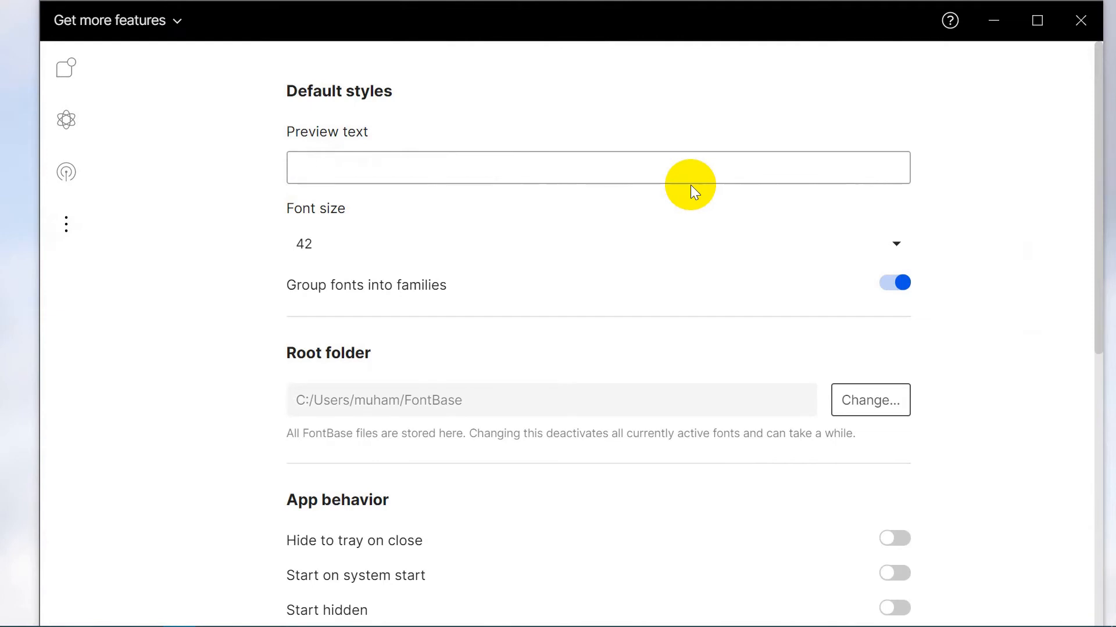
type("Fontbase Tutorial")
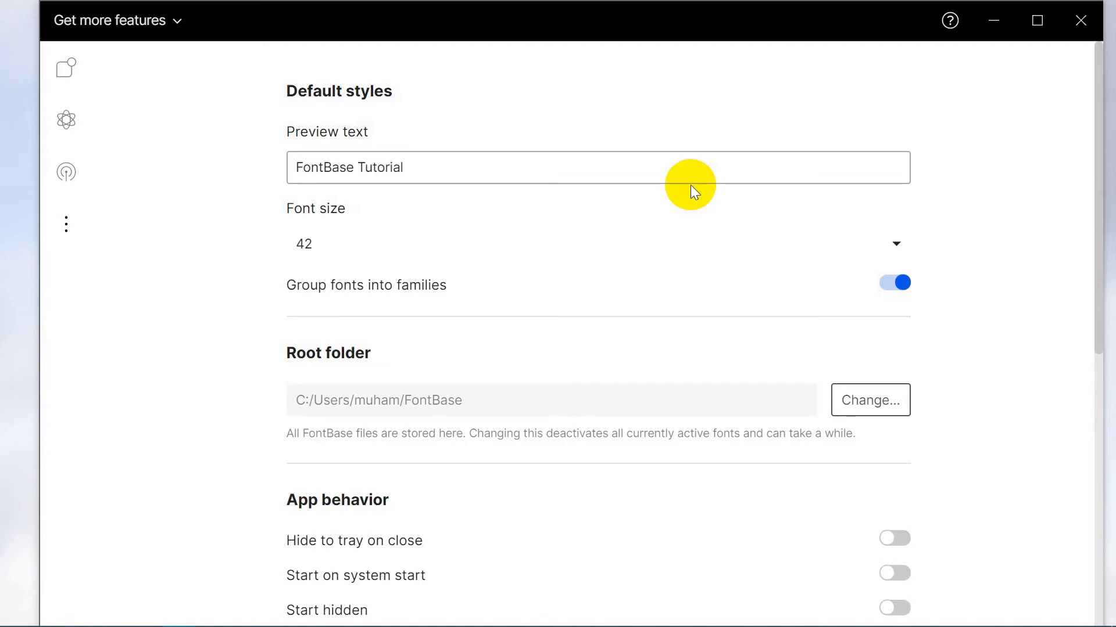
- Return to the font list and look over the Social Media collection's font previews
left_click(66, 68)
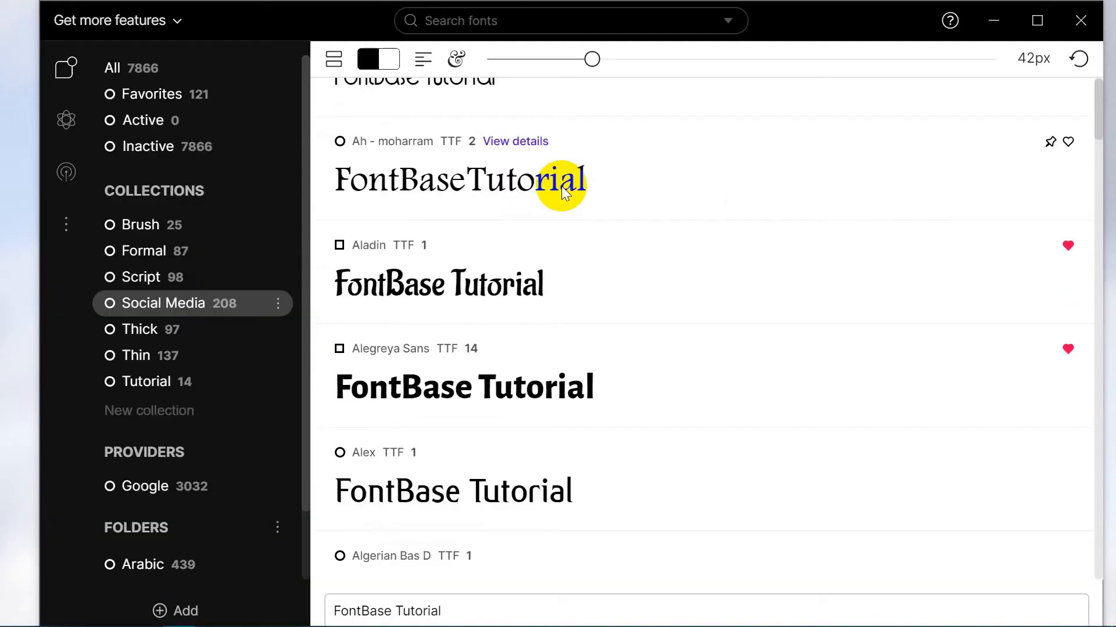
scroll(561, 186, "down", 3)
scroll(562, 186, "up", 4)
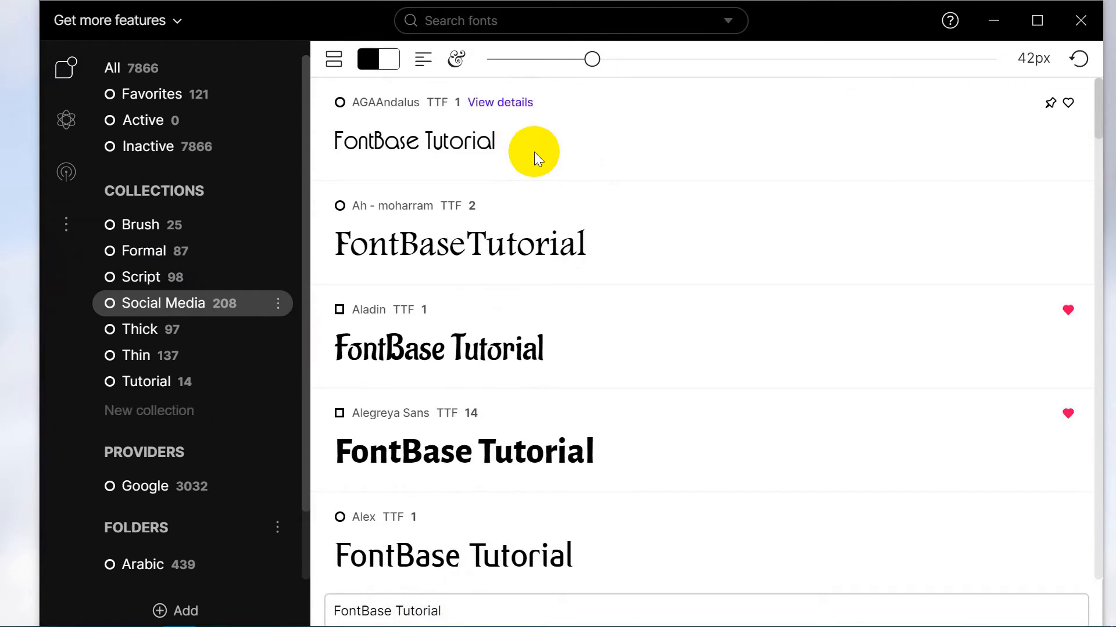
- Change only the Alegreya Sans preview text to "Font management"
scroll(732, 278, "down", 3)
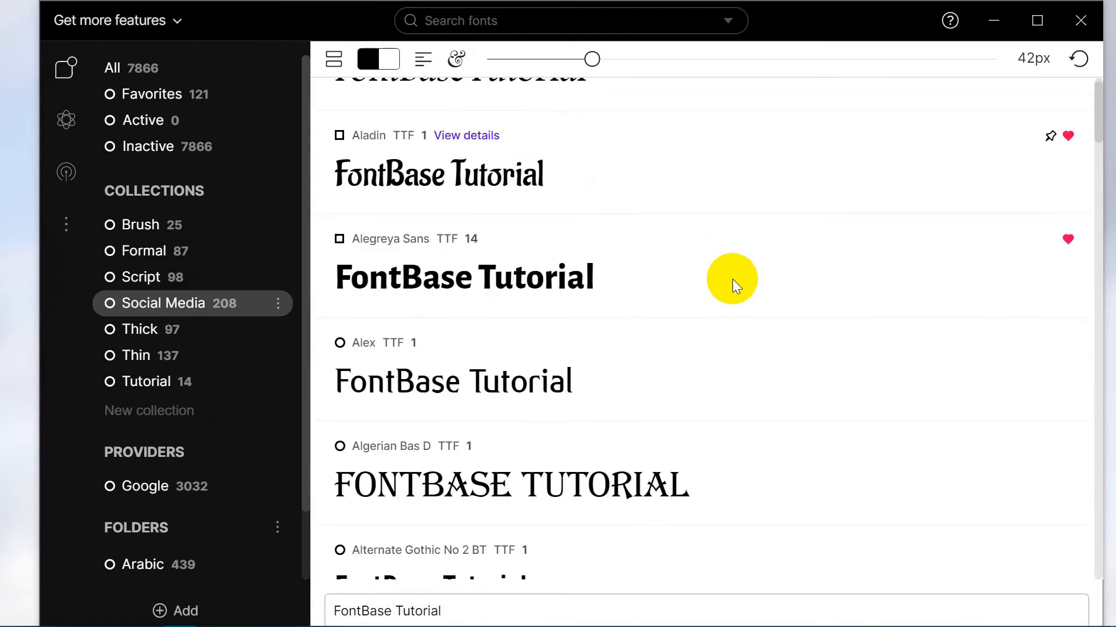
left_click(606, 281)
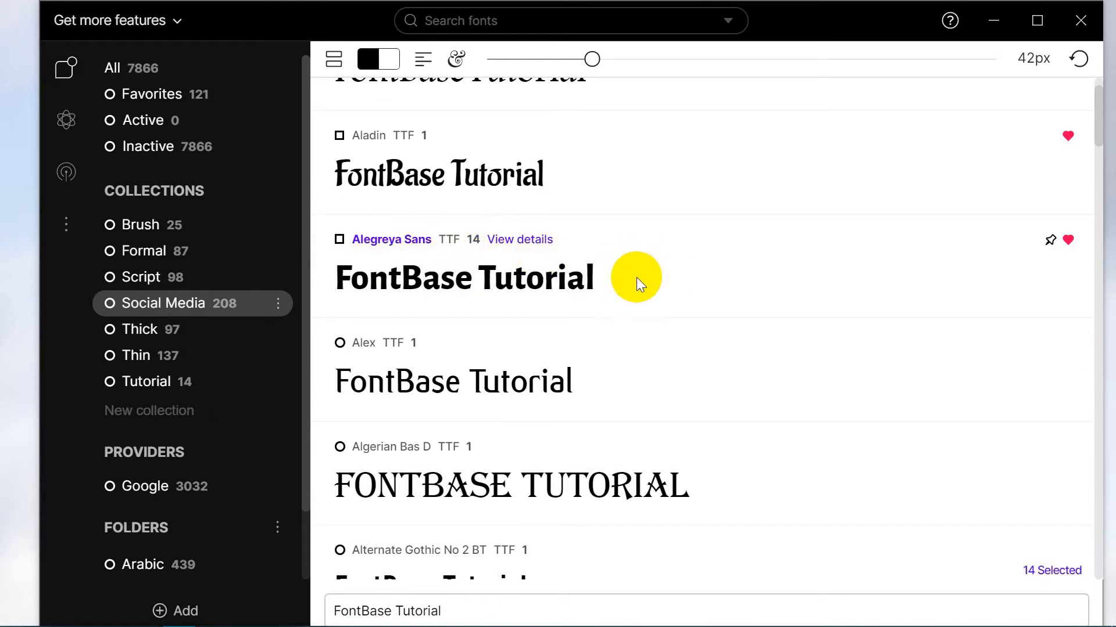
mouse_move(457, 612)
left_mouse_down()
mouse_move(334, 612)
mouse_move(448, 610)
left_mouse_up()
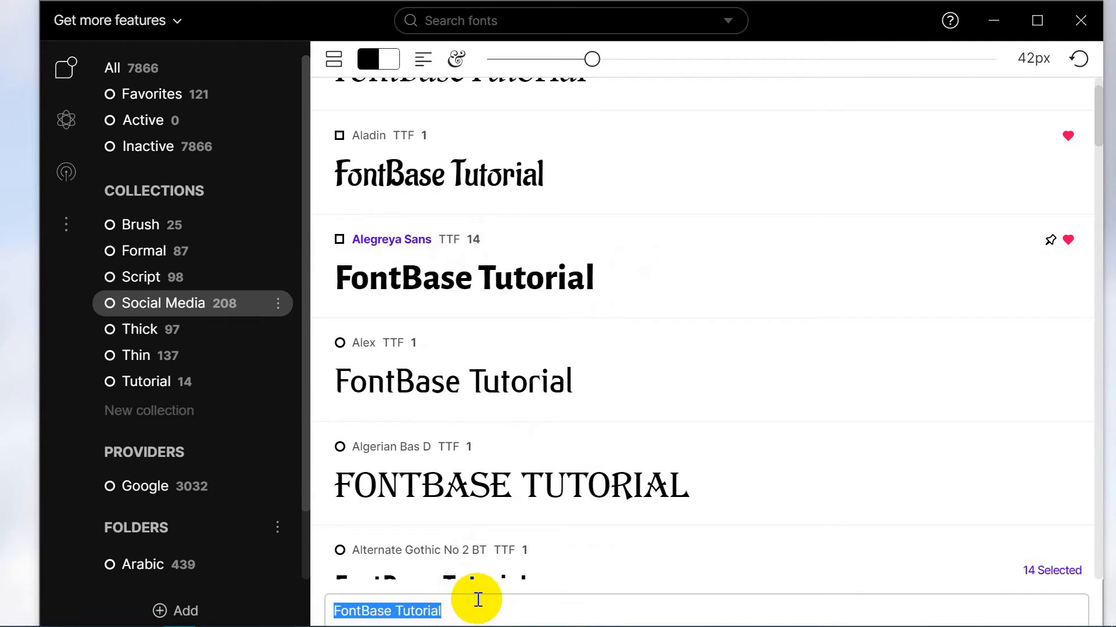
type("Font management")
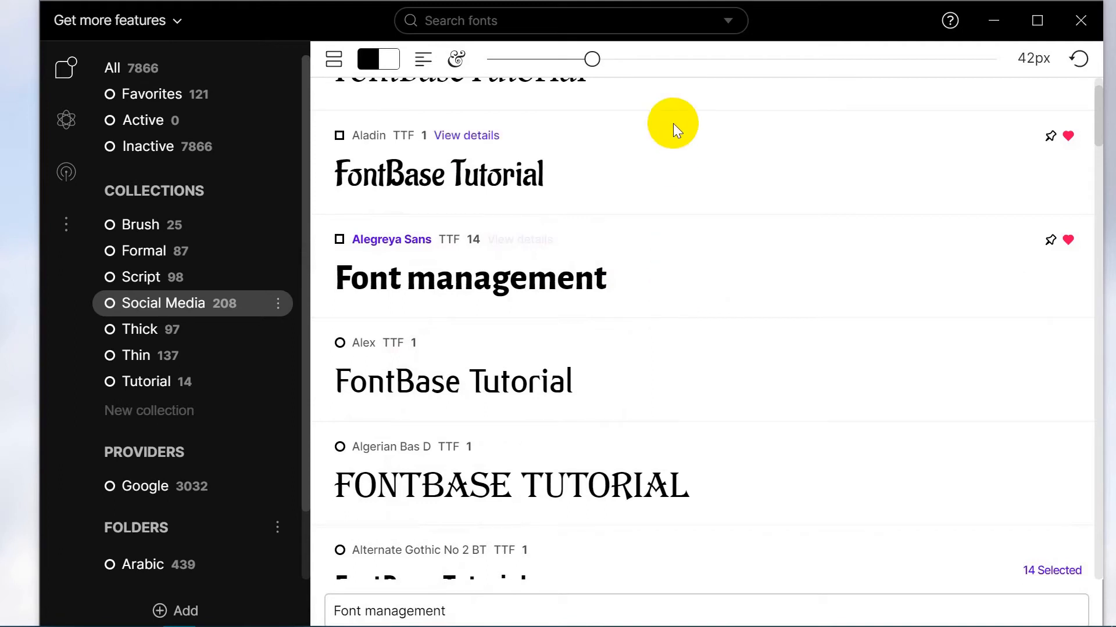
- Set the Aladin font's preview size to 46px and its text color to blue #1502F1
left_click(676, 185)
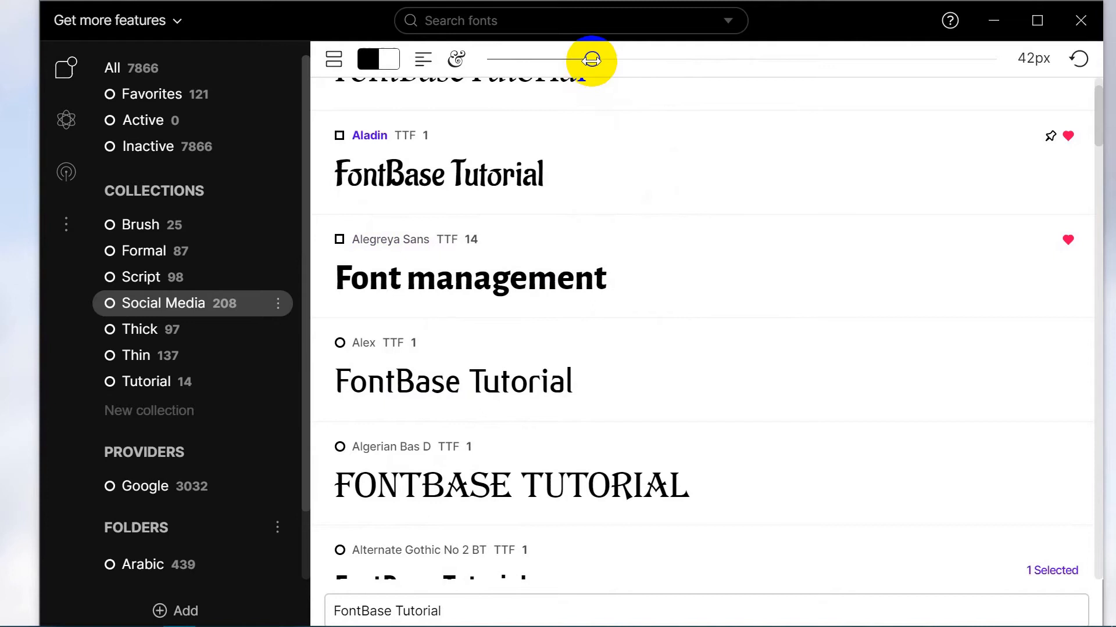
mouse_move(591, 60)
left_mouse_down()
mouse_move(710, 60)
mouse_move(603, 59)
left_mouse_up()
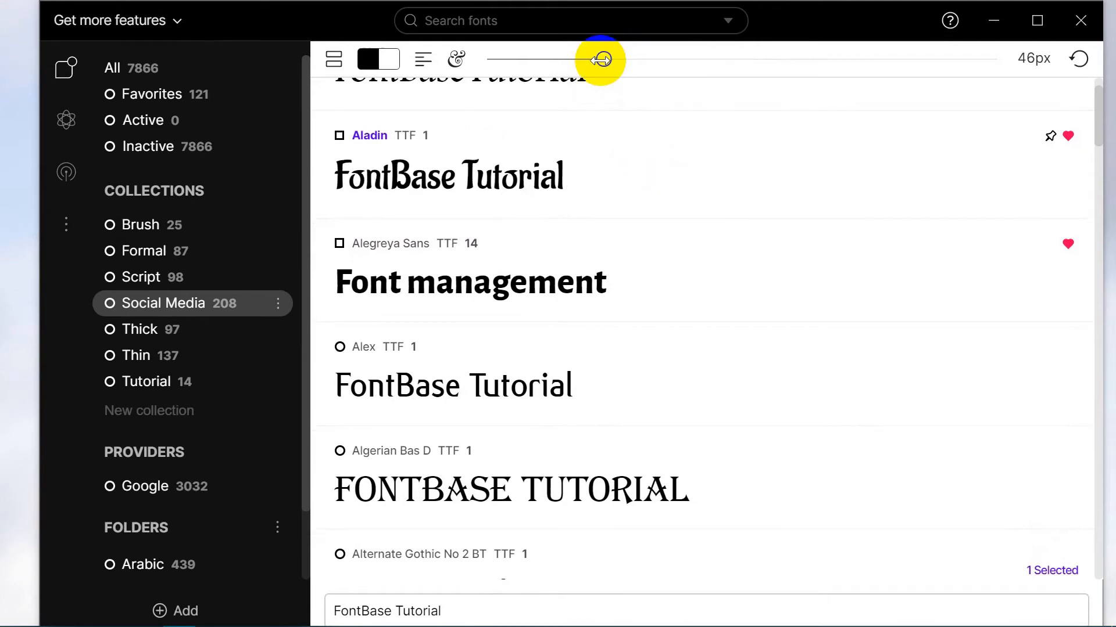
left_click(370, 63)
left_click_drag(288, 165, 291, 156)
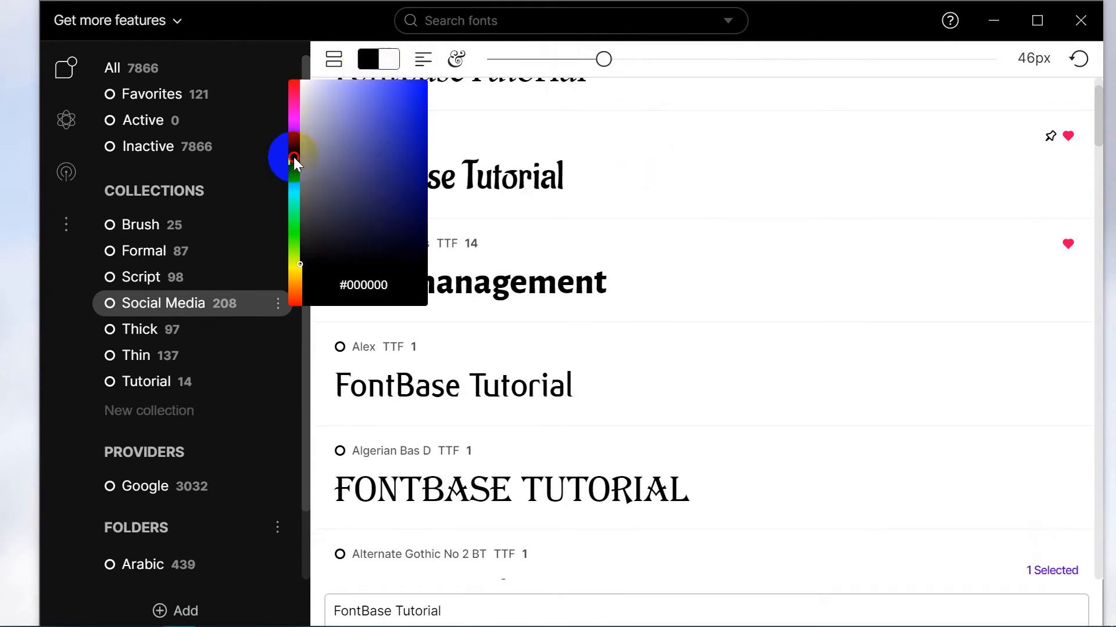
left_click_drag(401, 106, 427, 89)
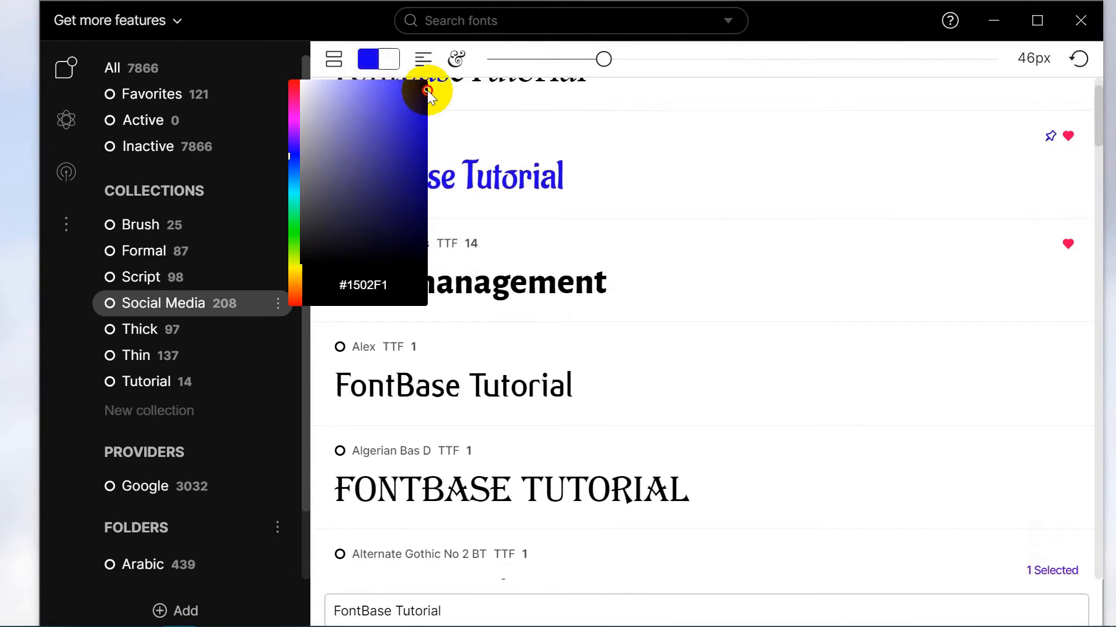
left_click(569, 179)
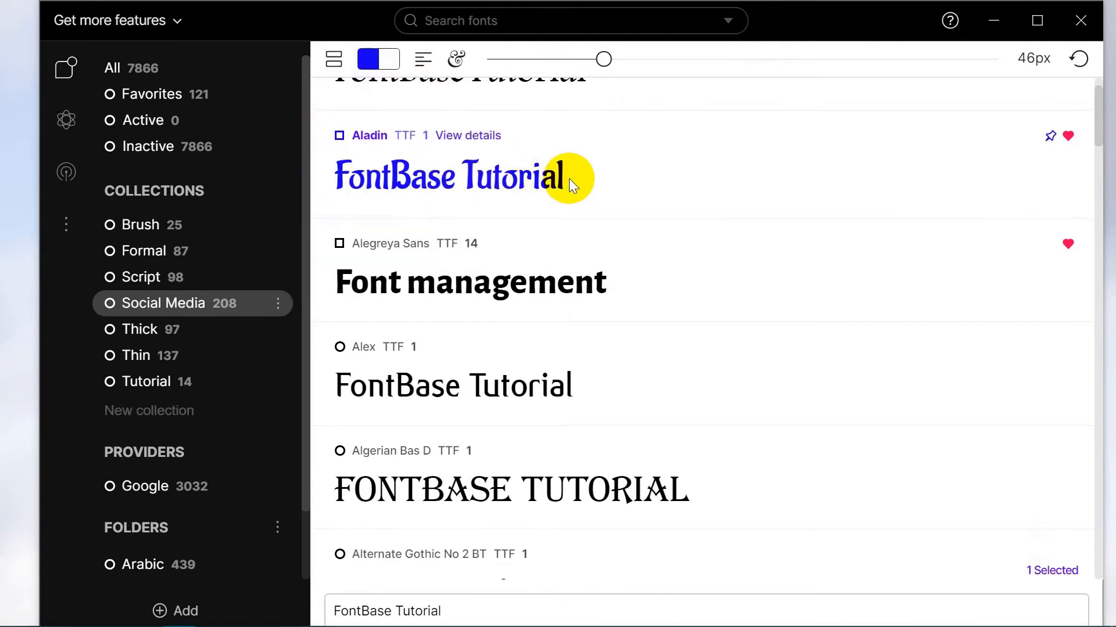
- Set the Aladin preview's background color to yellow-green
left_click(393, 64)
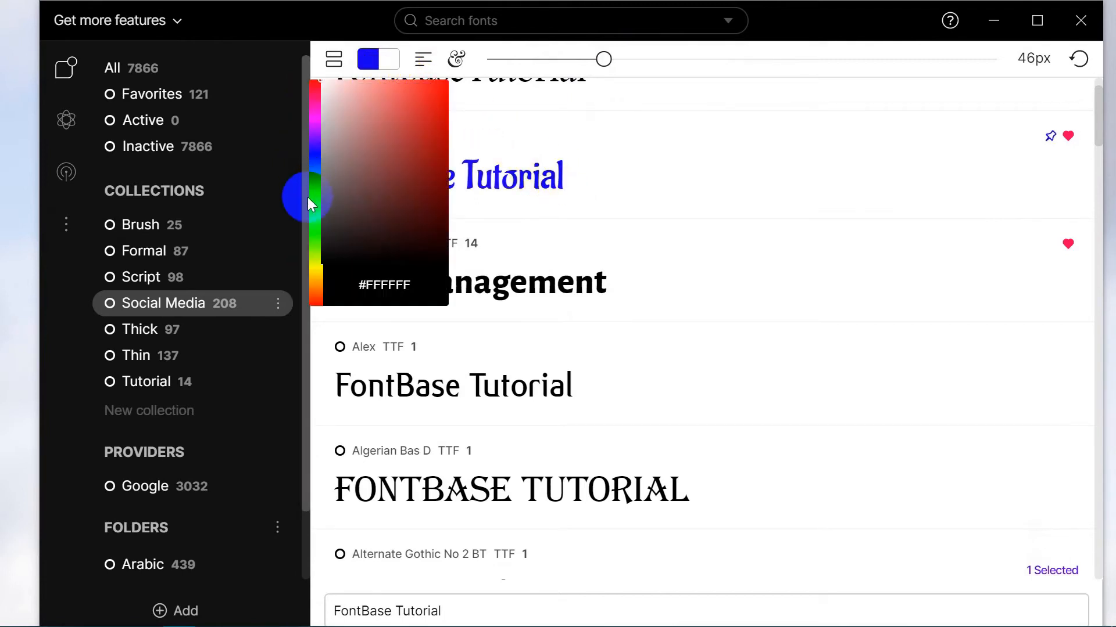
left_click_drag(313, 191, 310, 263)
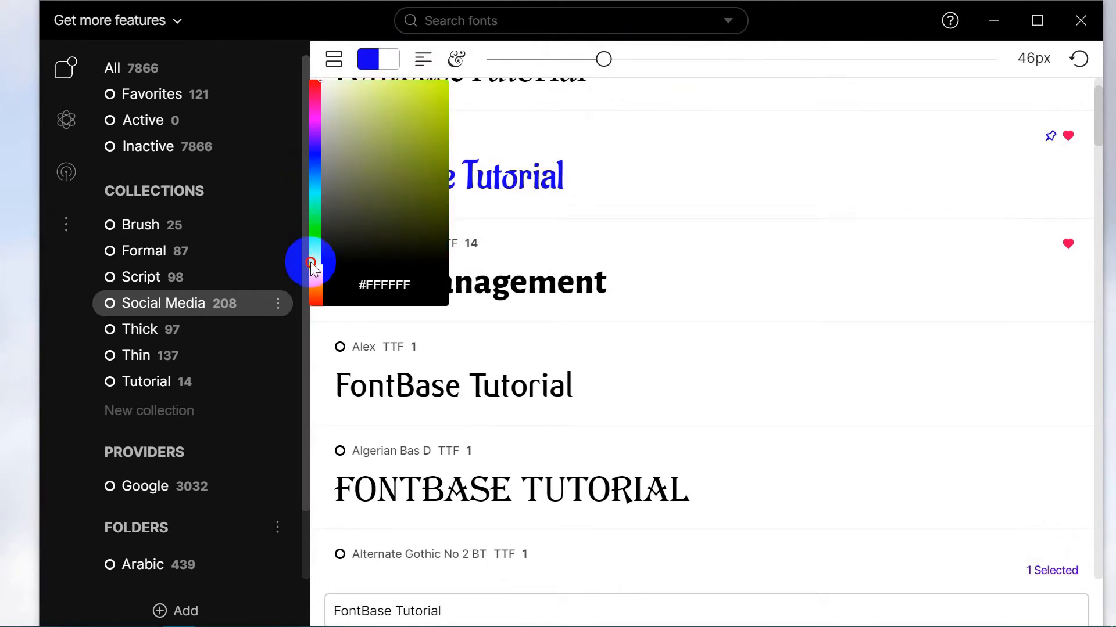
left_click_drag(440, 153, 456, 113)
left_click(720, 154)
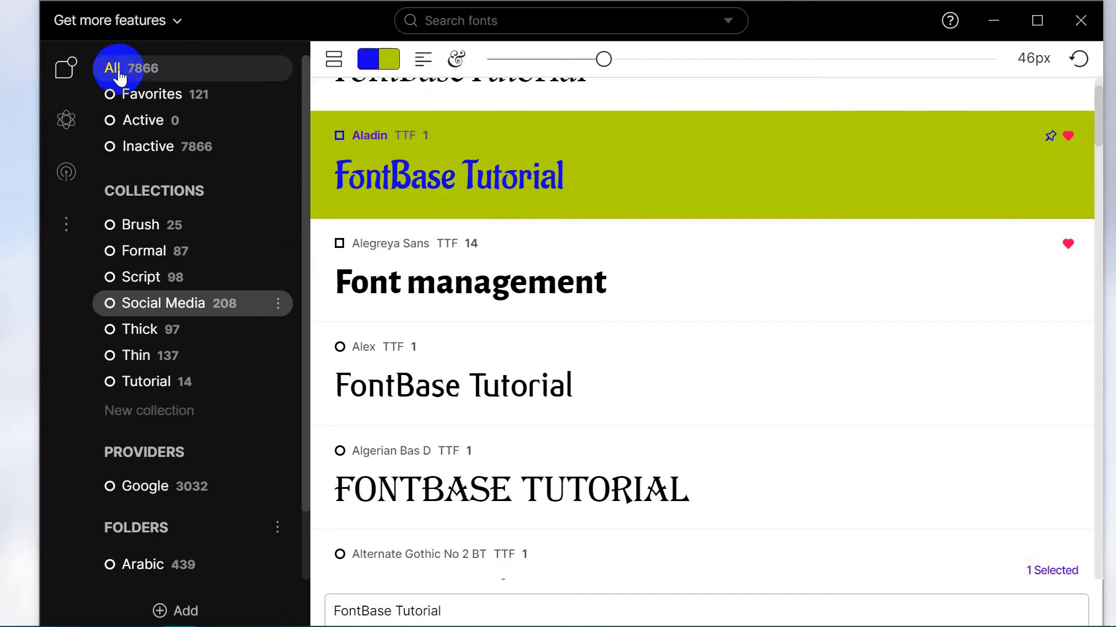
- Show the favorite fonts, and delete the Arabic folder from the FontBase folders
left_click(198, 99)
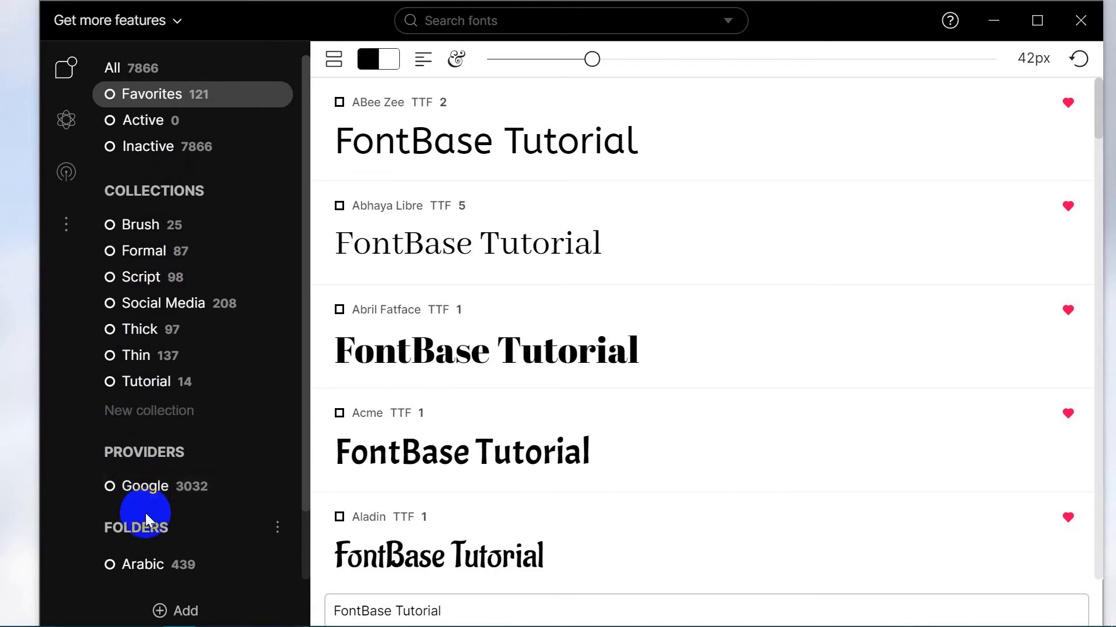
scroll(146, 514, "down", 2)
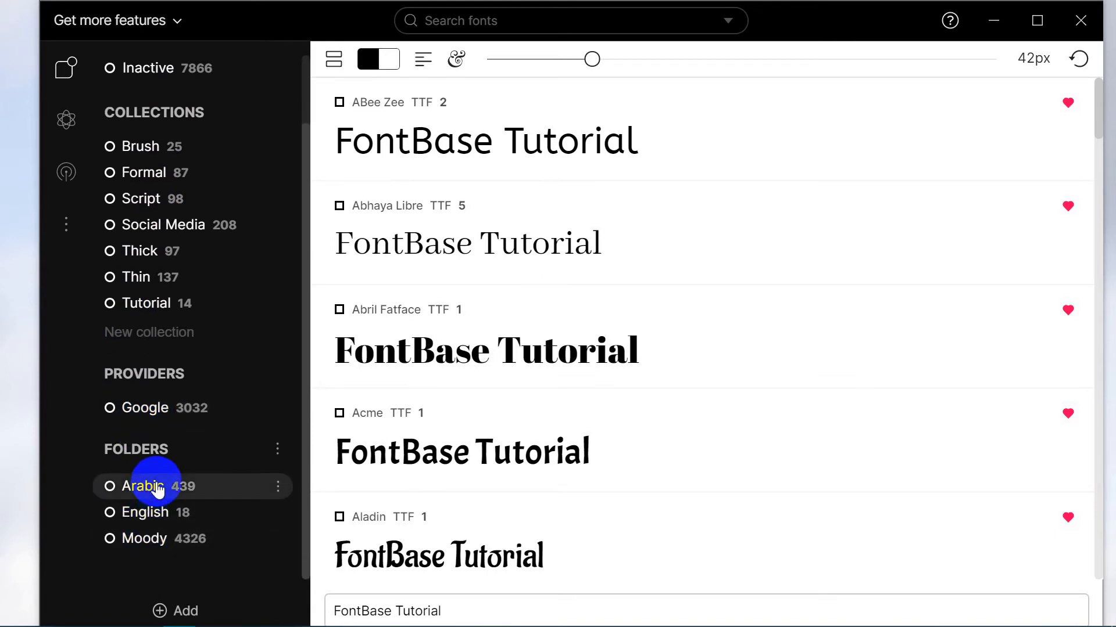
left_click(278, 487)
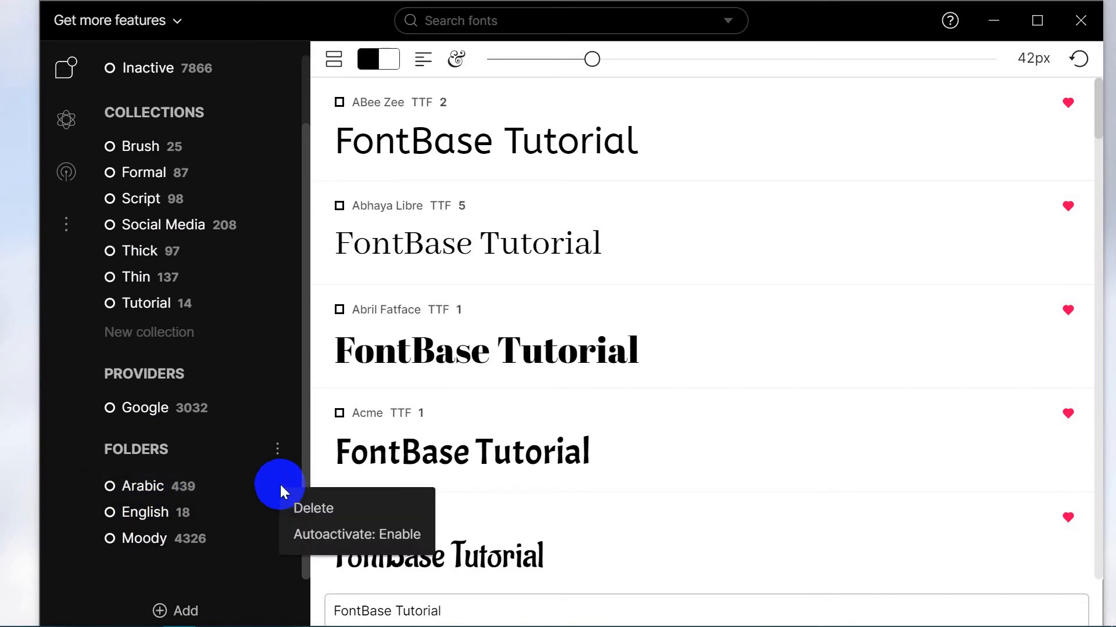
left_click(307, 510)
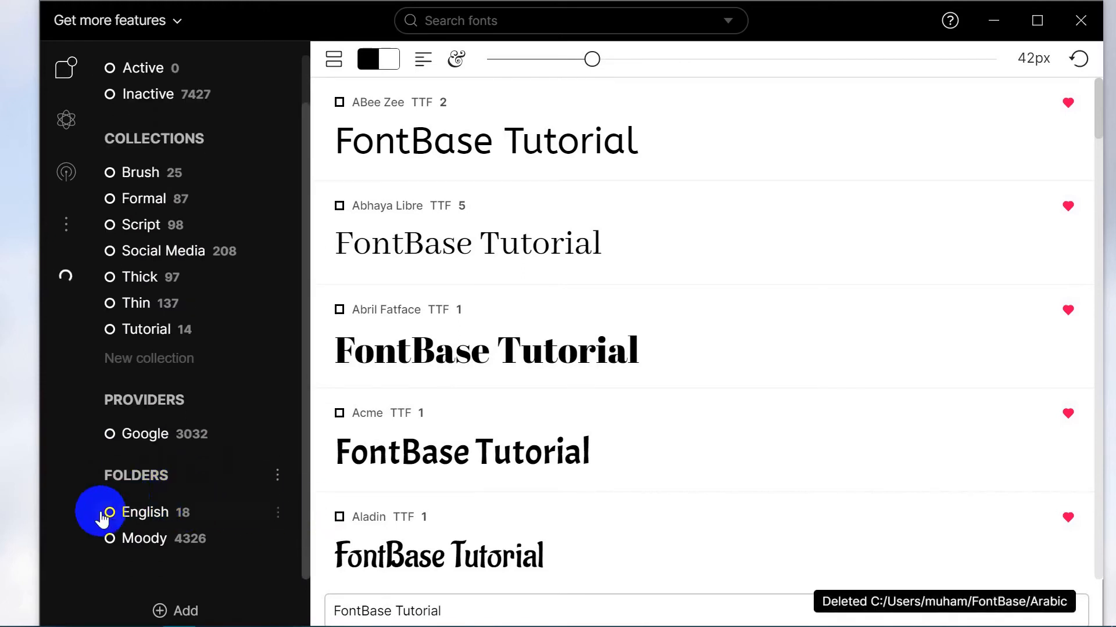
scroll(99, 511, "up", 1)
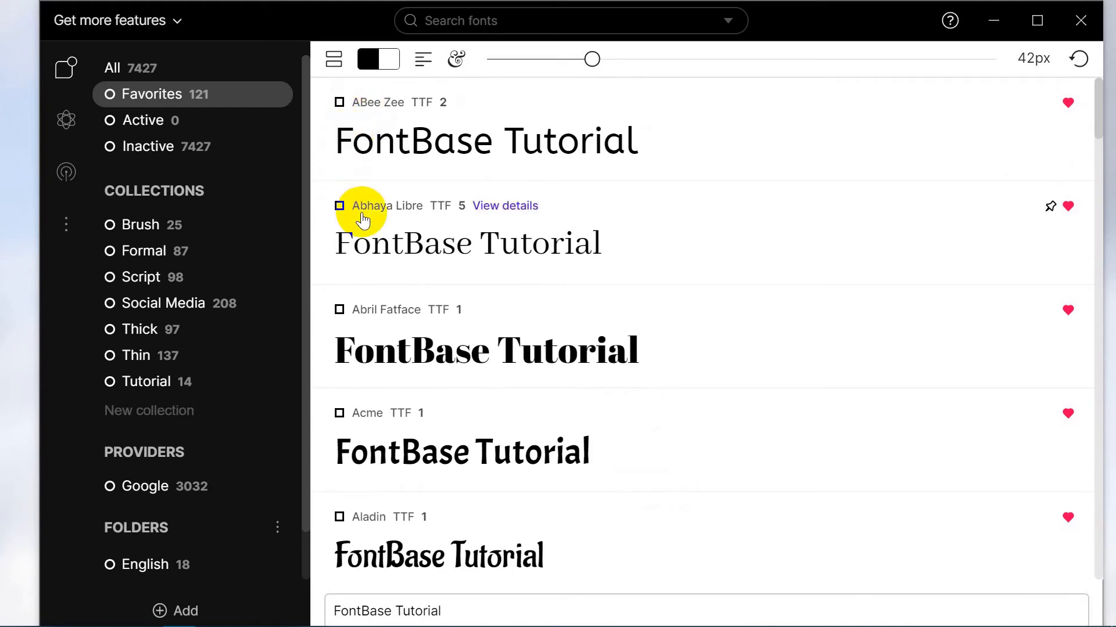
- Select Loki Cola in the Script collection, and search for "Loki cola" as the FontBase text's font in Illustrator
scroll(356, 416, "down", 5)
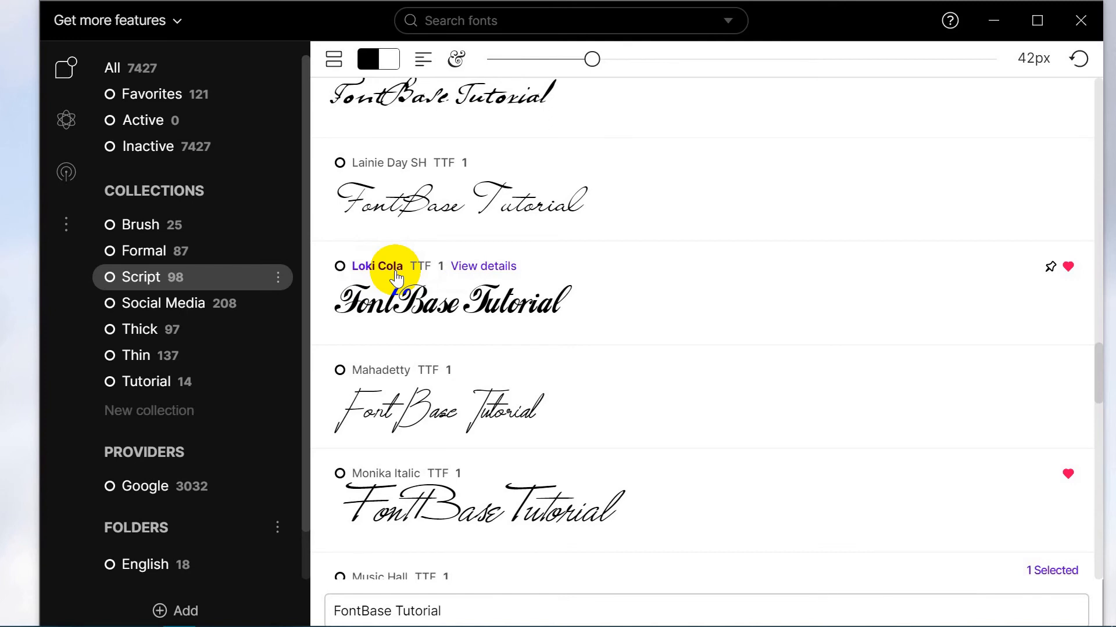
mouse_move(368, 3)
left_click(396, 99)
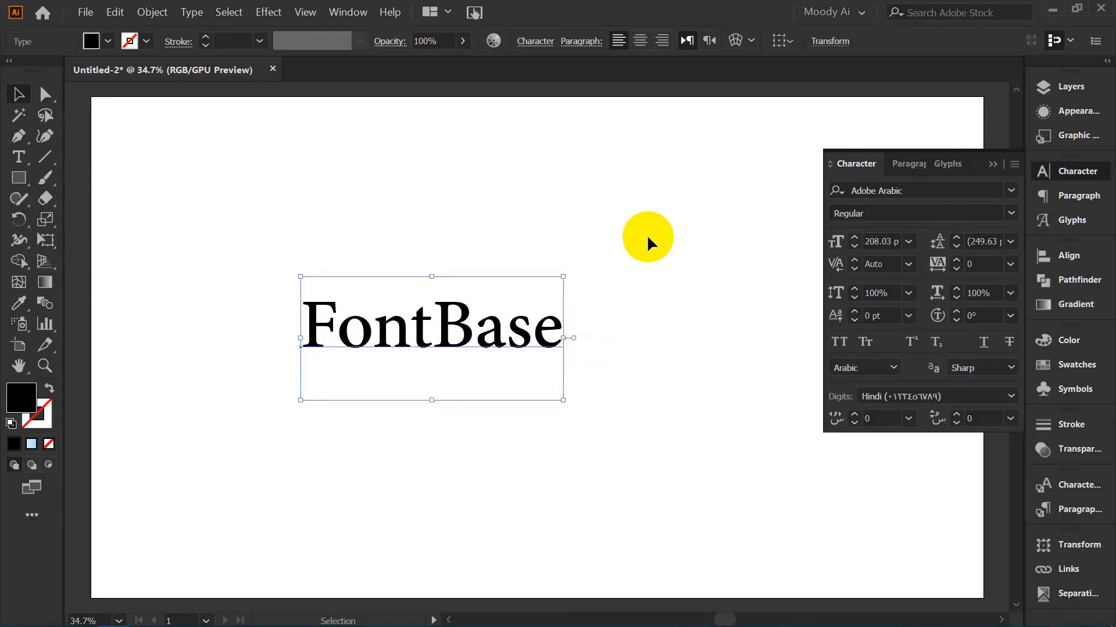
left_click(874, 218)
left_click(908, 194)
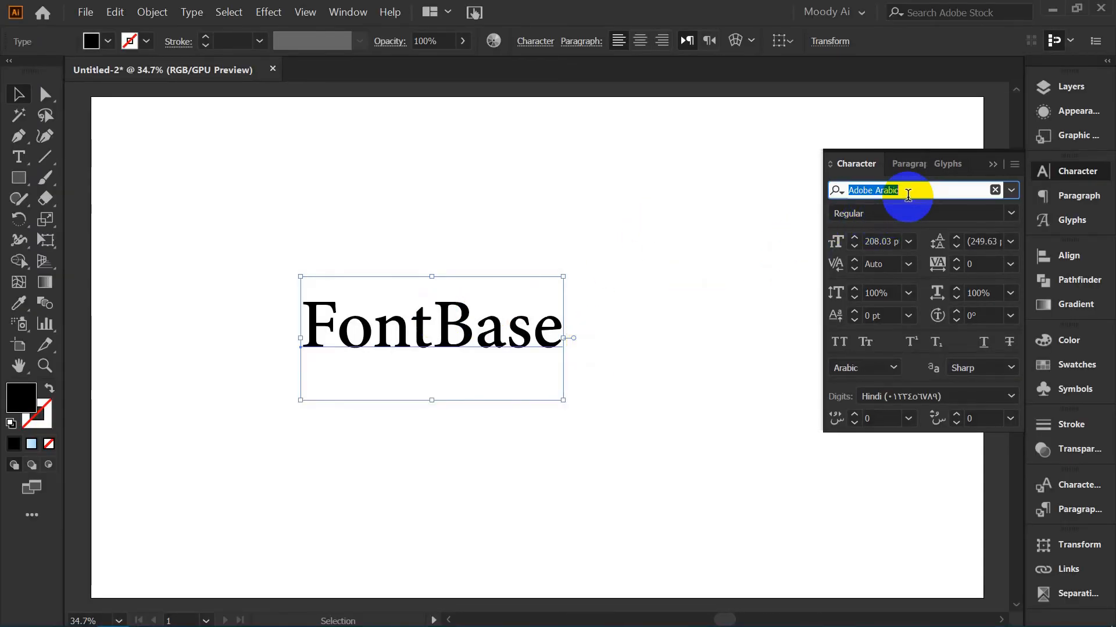
type("Loki cola")
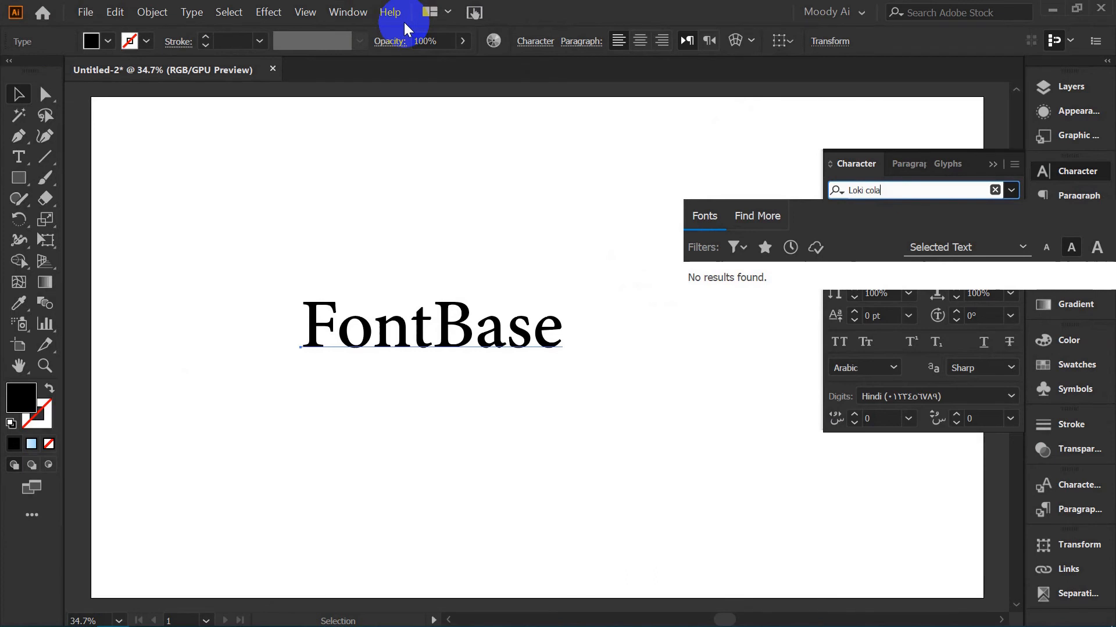
- Switch back to FontBase and activate the Loki Cola font
mouse_move(604, 3)
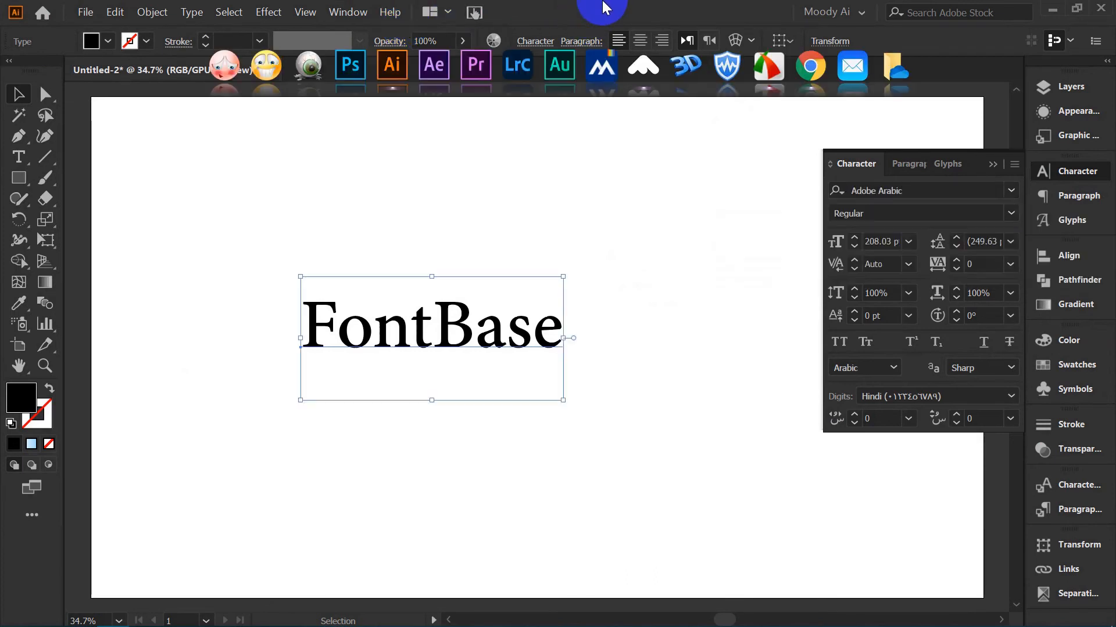
left_click(636, 92)
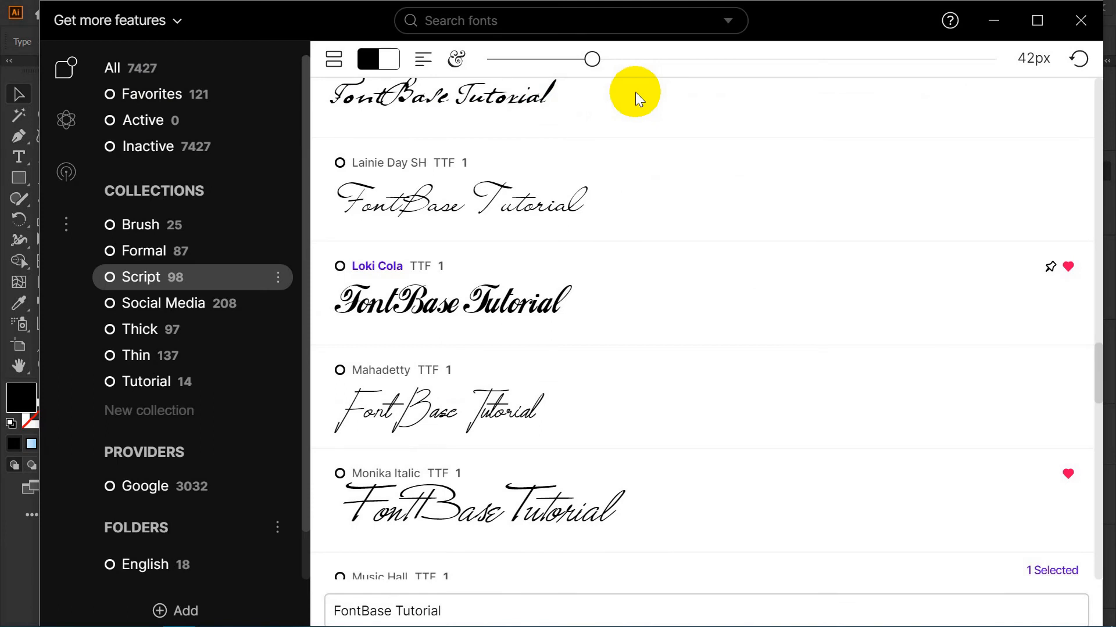
left_click(340, 266)
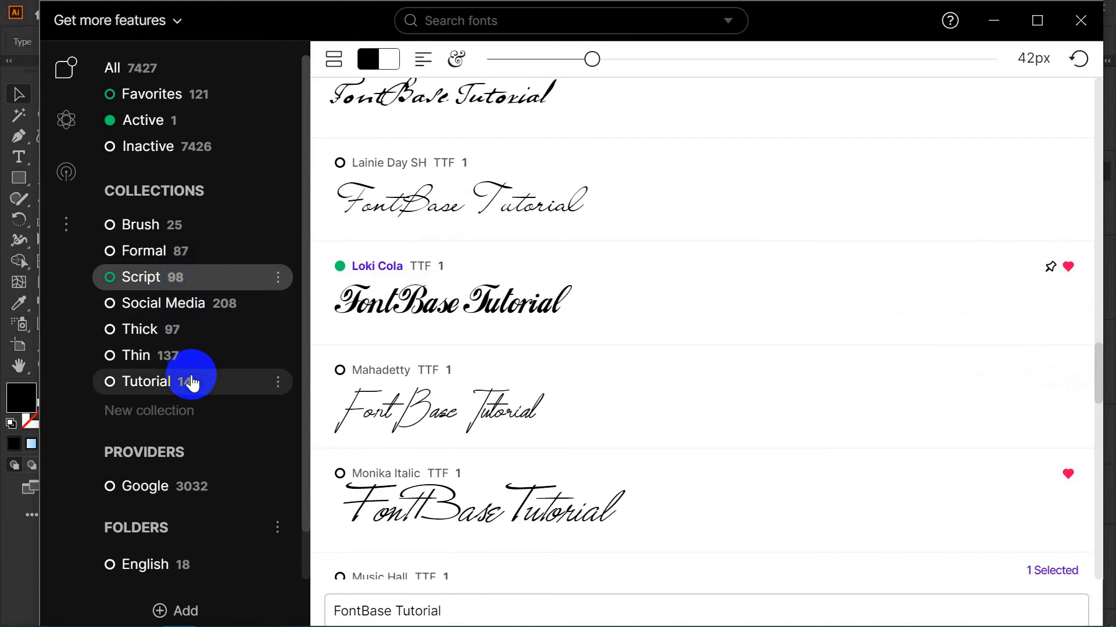
scroll(191, 379, "down", 1)
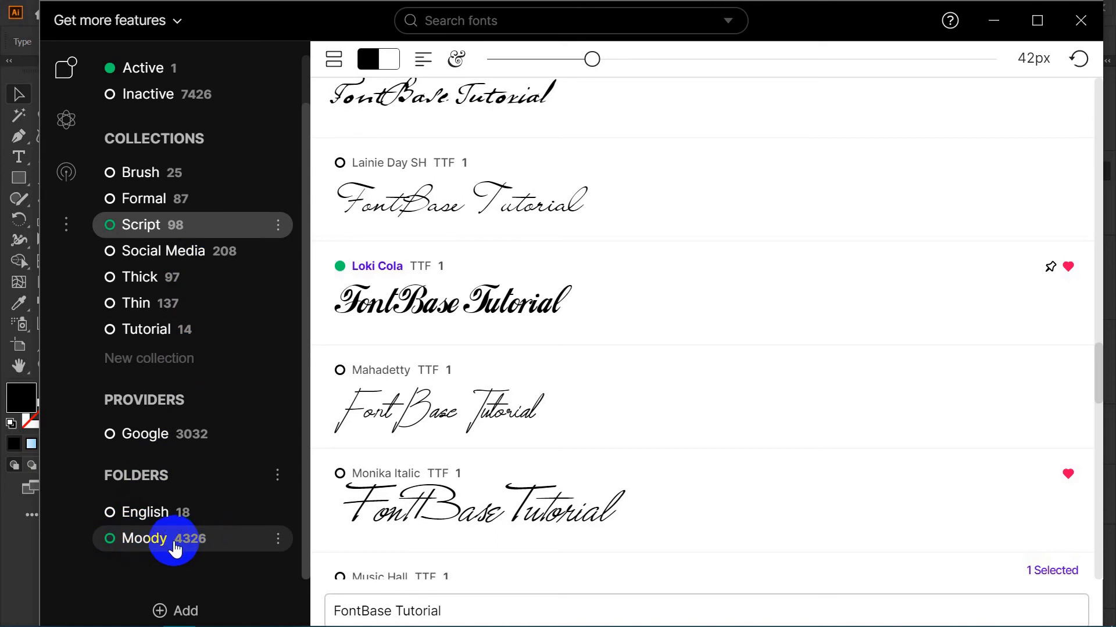
- Switch to Illustrator and set the FontBase text's font to Loki Cola
mouse_move(423, 12)
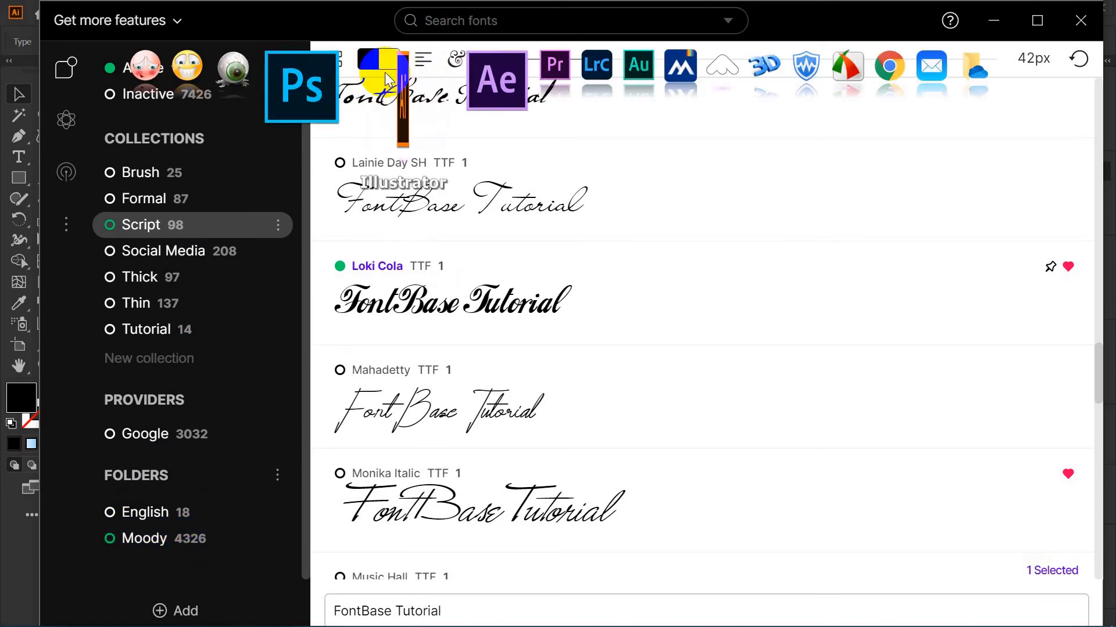
left_click(387, 80)
left_click(934, 193)
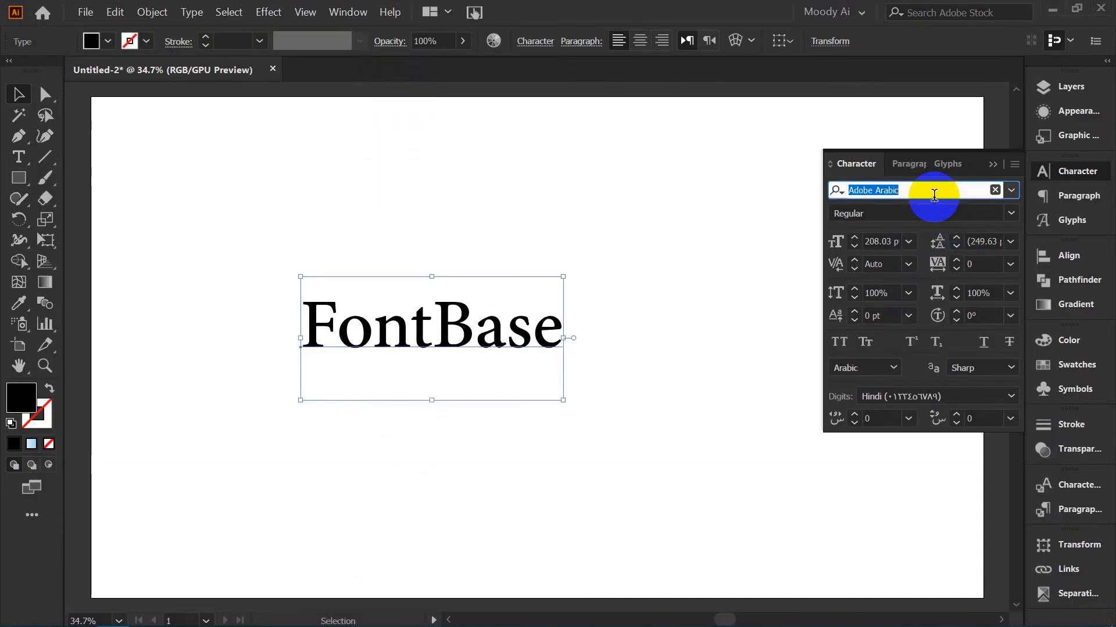
type("Loki cola")
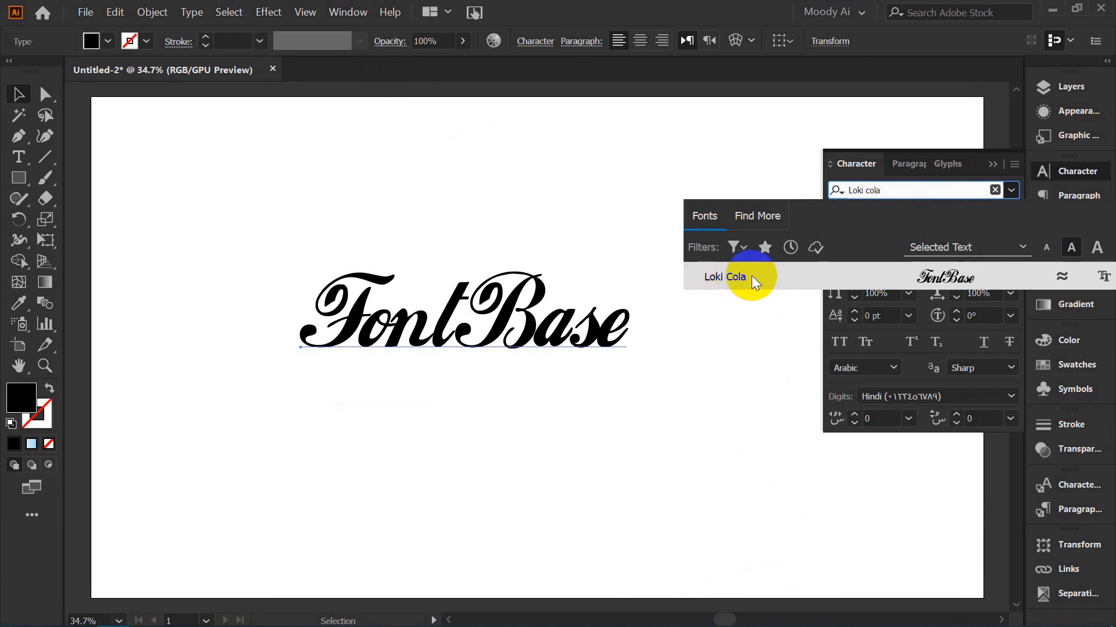
left_click(933, 282)
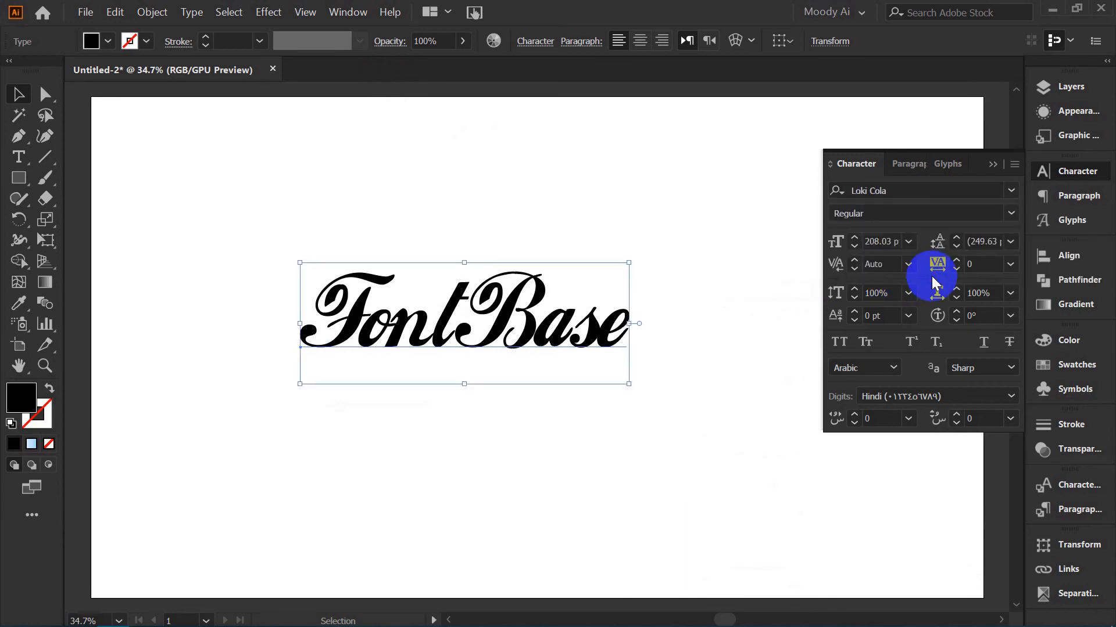
left_click(508, 337)
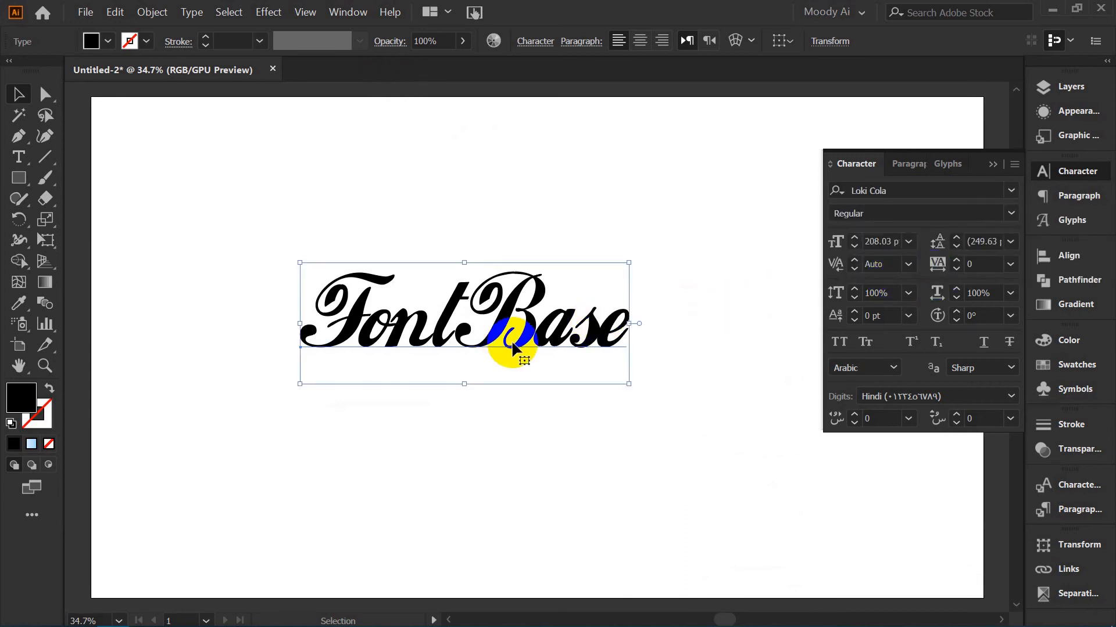
- Deactivate the Loki Cola font in FontBase, and return to Illustrator to check the FontBase text
mouse_move(651, 1)
left_click(643, 90)
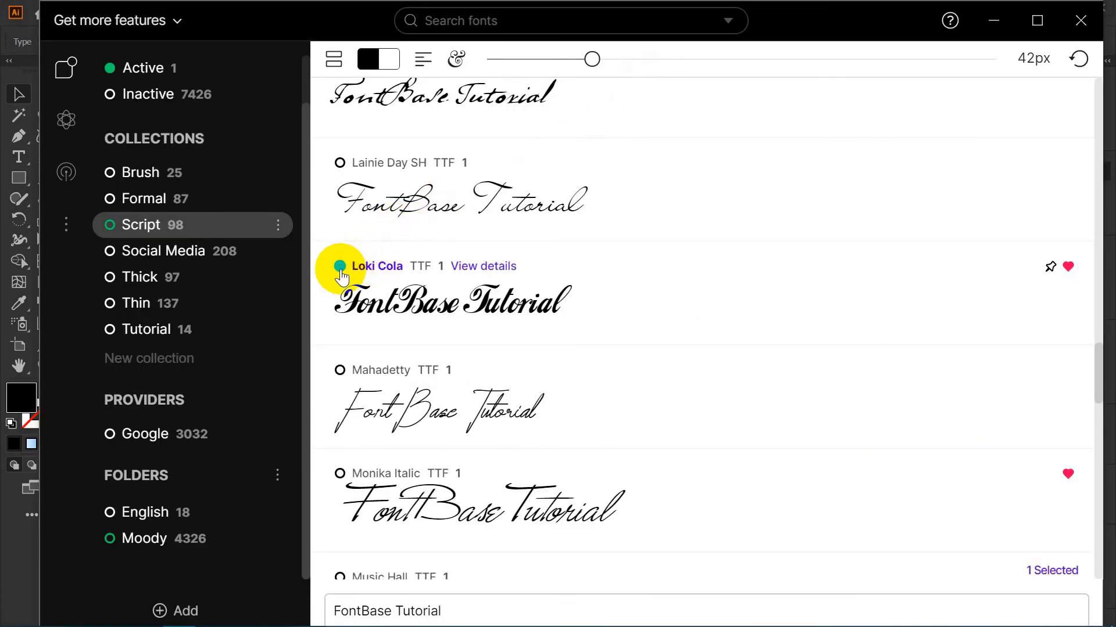
left_click(340, 267)
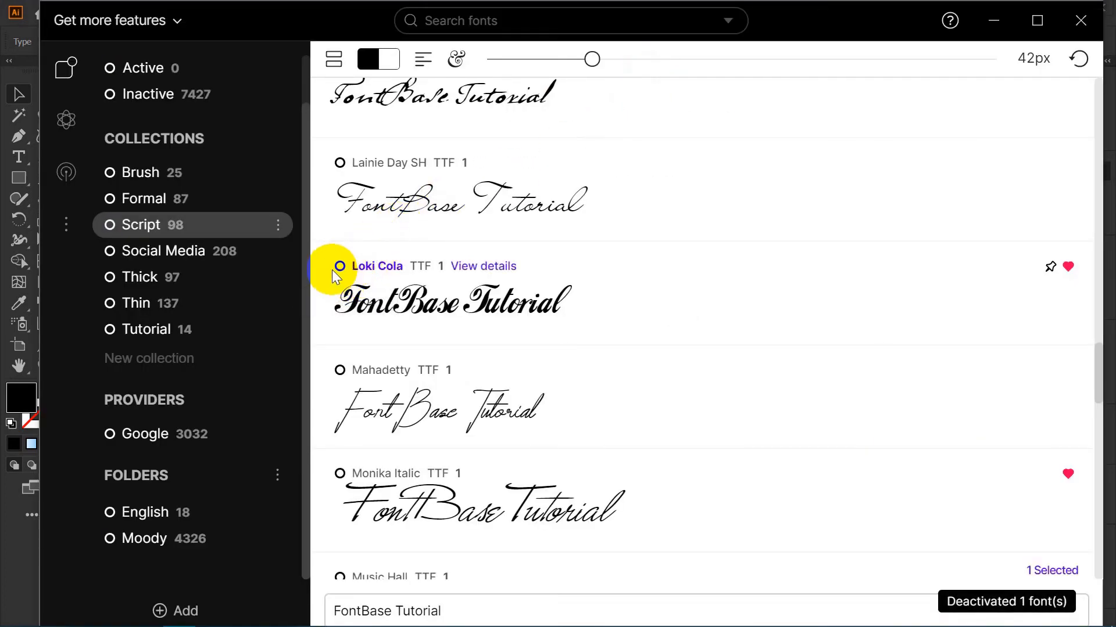
mouse_move(387, 2)
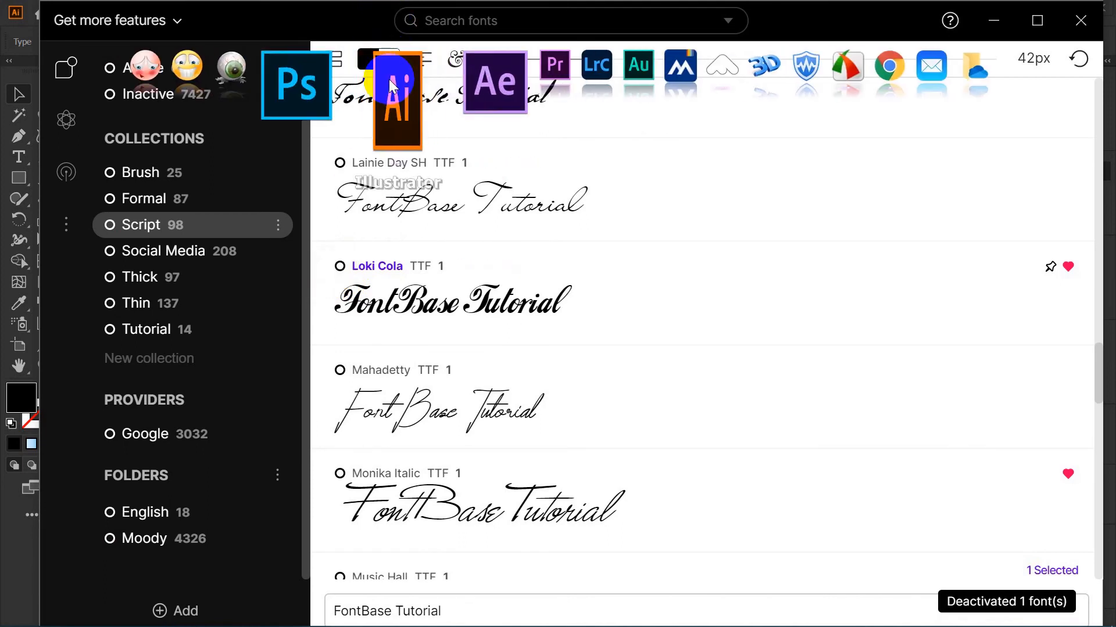
left_click(389, 79)
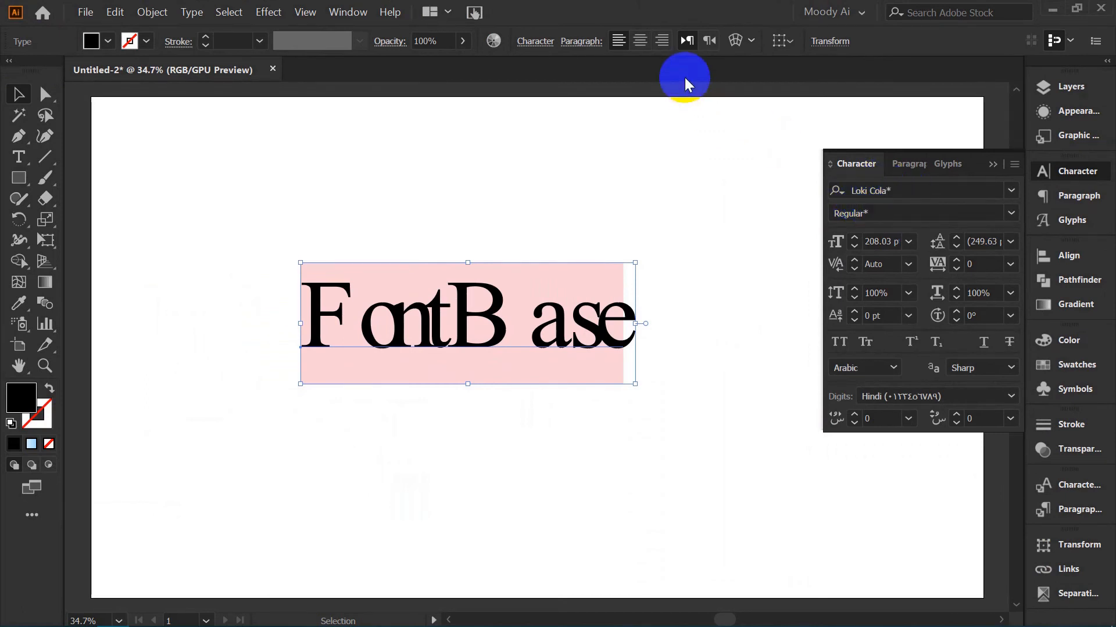
- Reactivate the Loki Cola font in FontBase, and switch back to Illustrator to check the text
mouse_move(638, 37)
left_click(643, 93)
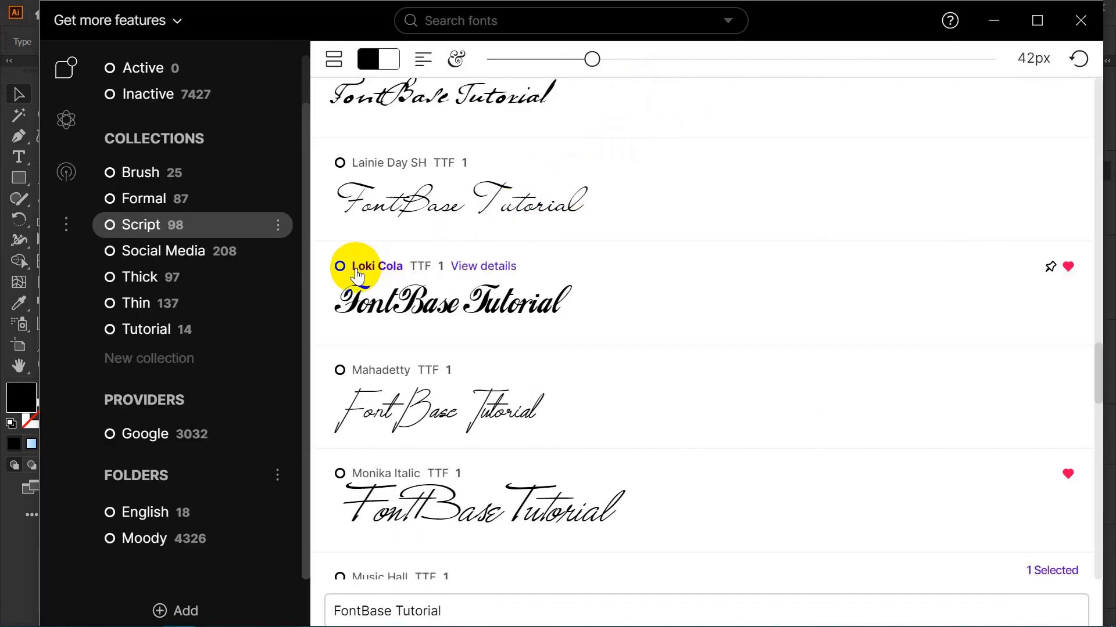
left_click(340, 266)
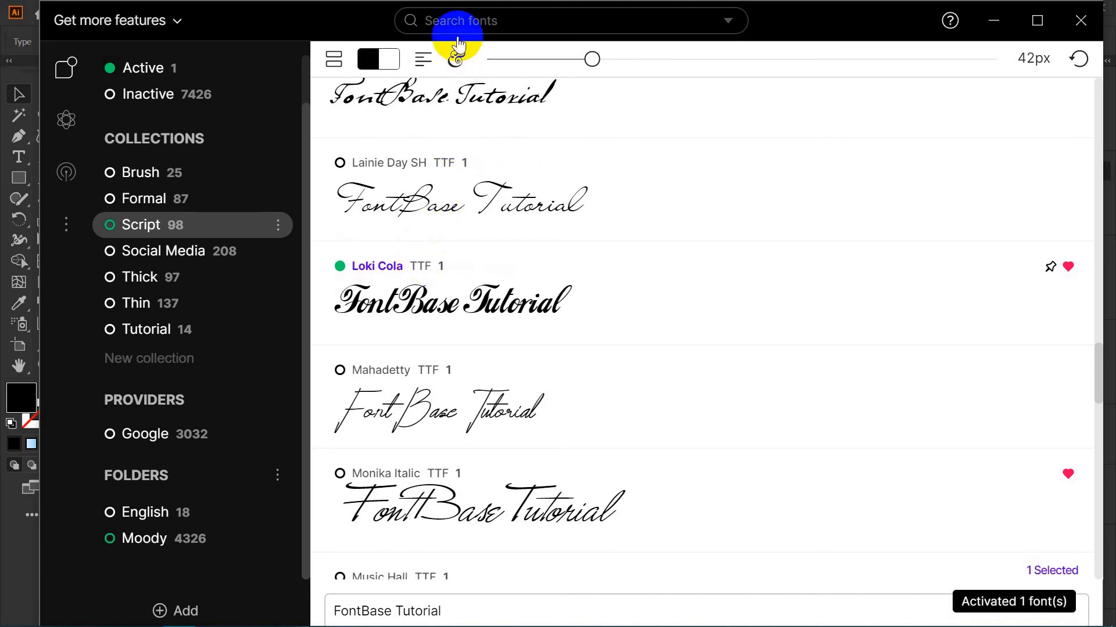
left_click(391, 69)
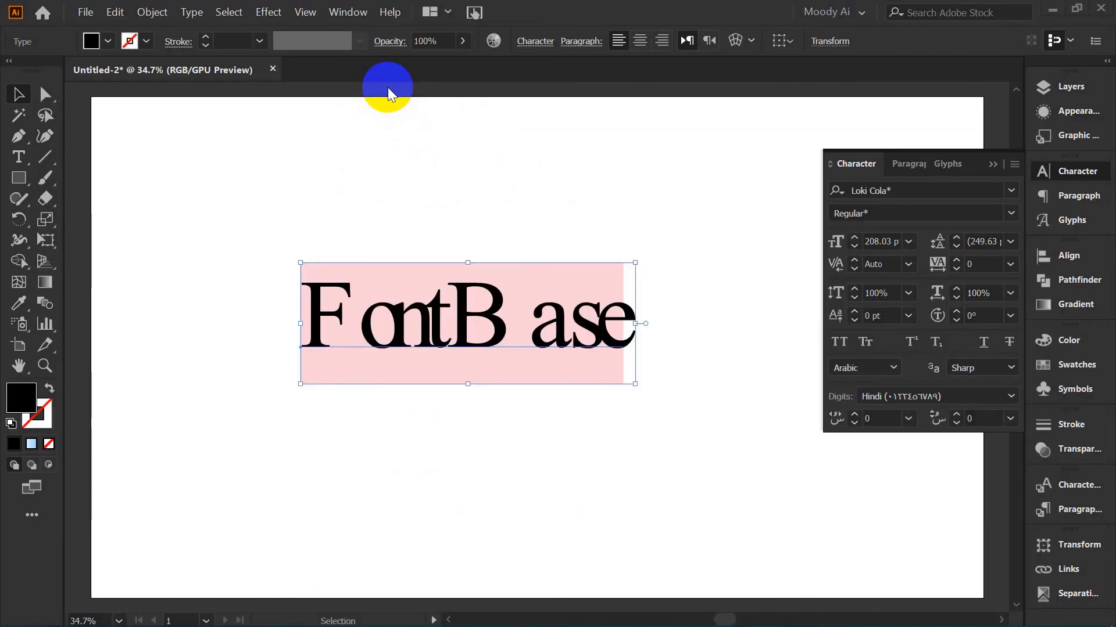
left_click(450, 340)
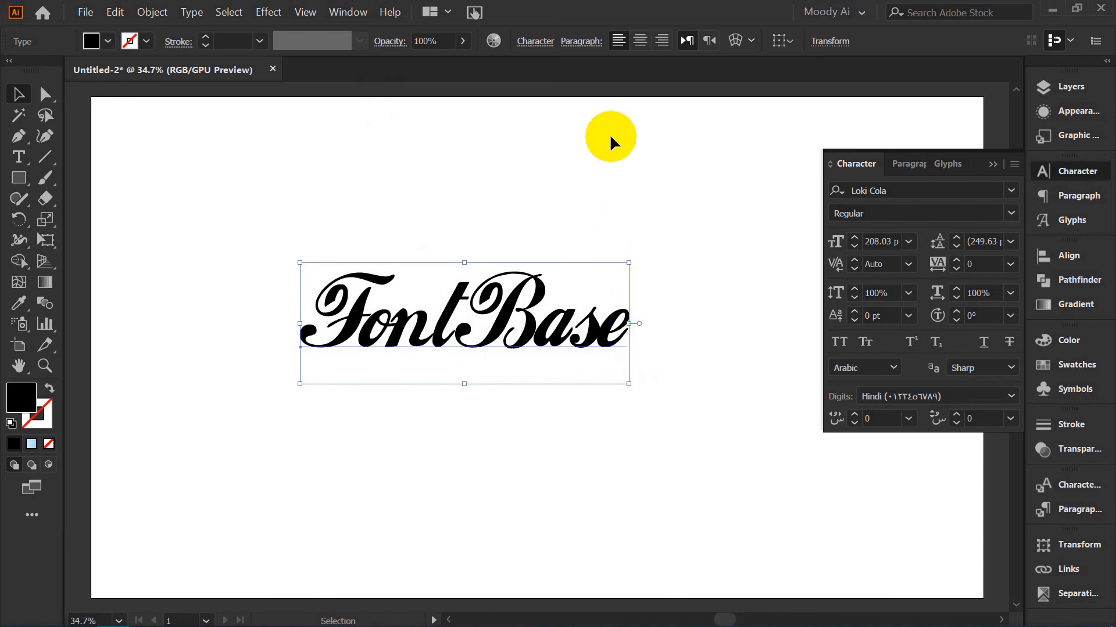
- Close FontBase and relaunch it from the desktop with Illustrator minimized
mouse_move(623, 11)
left_click(646, 102)
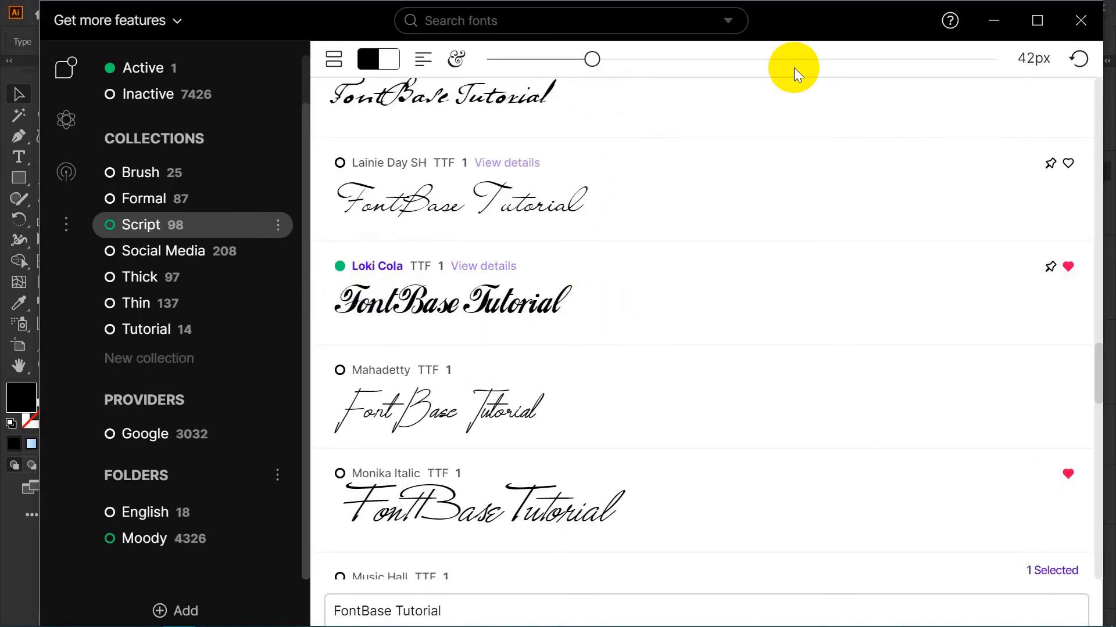
left_click(1081, 23)
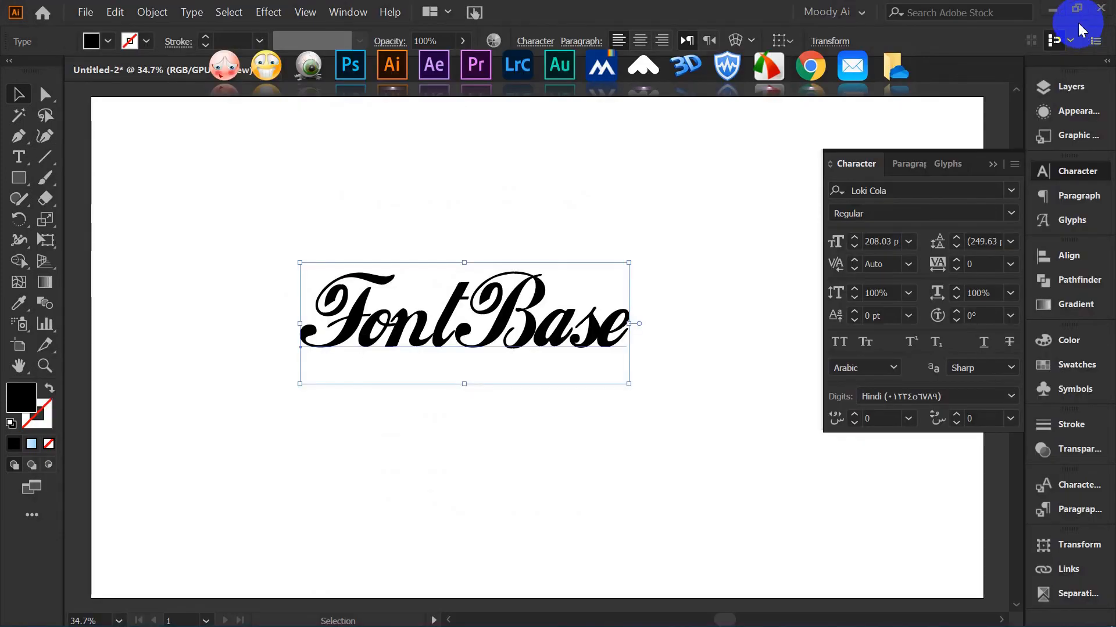
left_click(1054, 11)
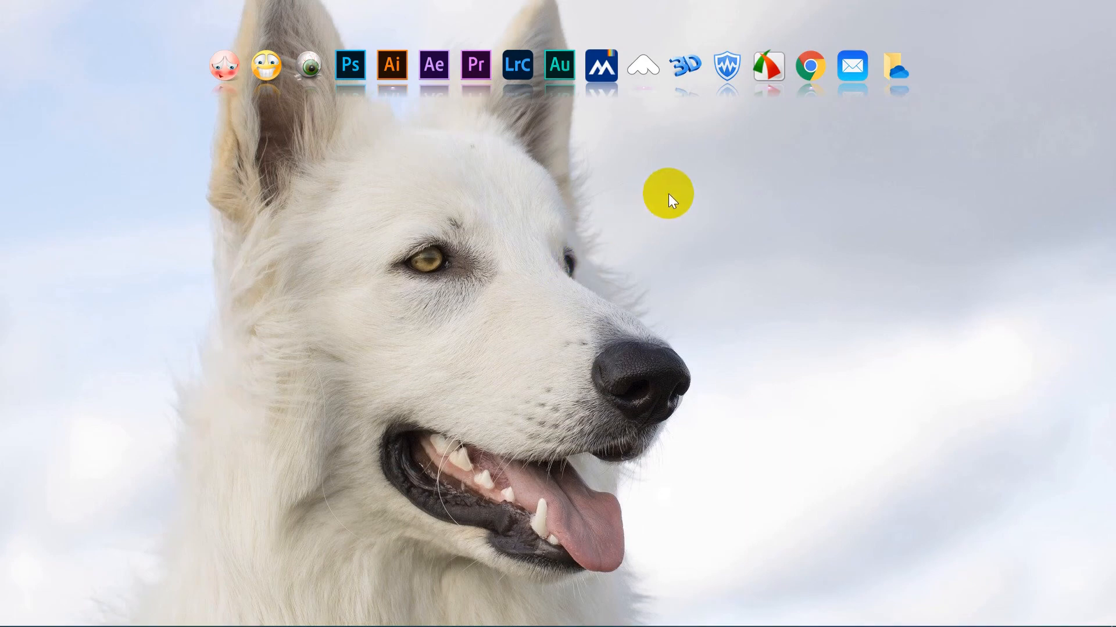
left_click(641, 78)
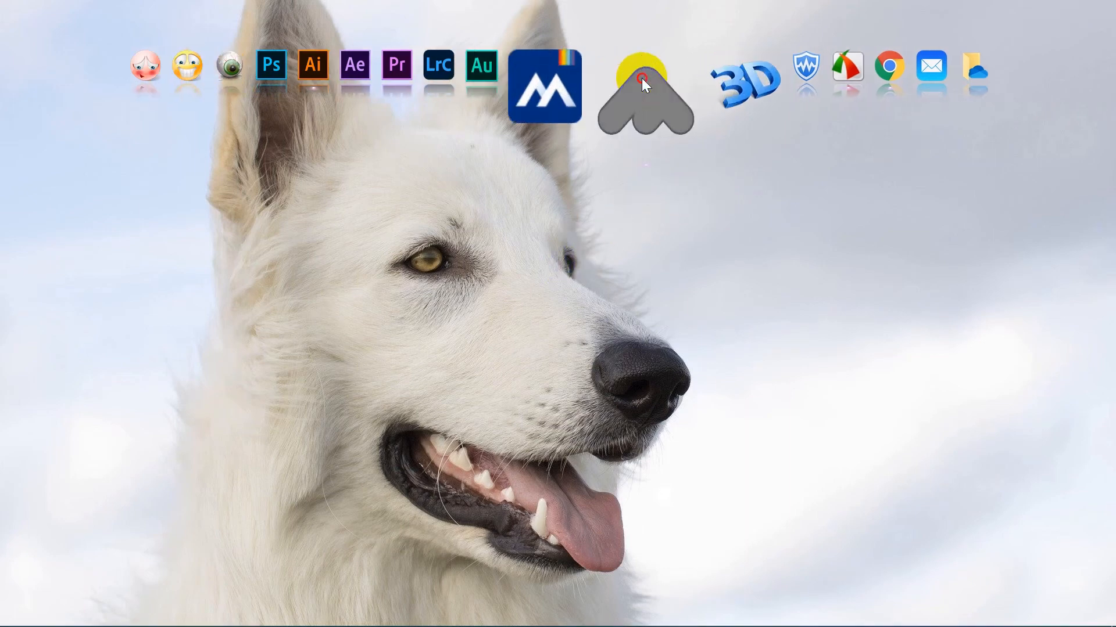